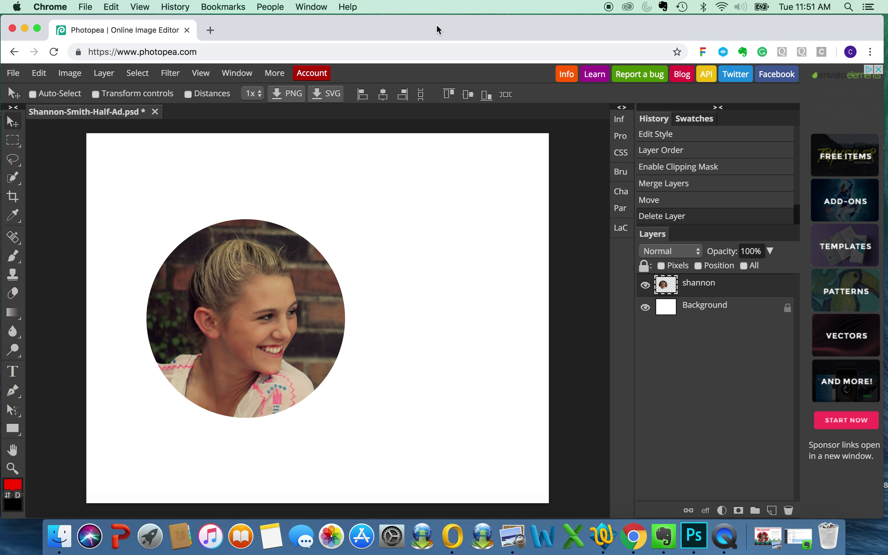
- Save the half-ad document as a PSD file, producing two downloaded copies
click(13, 75)
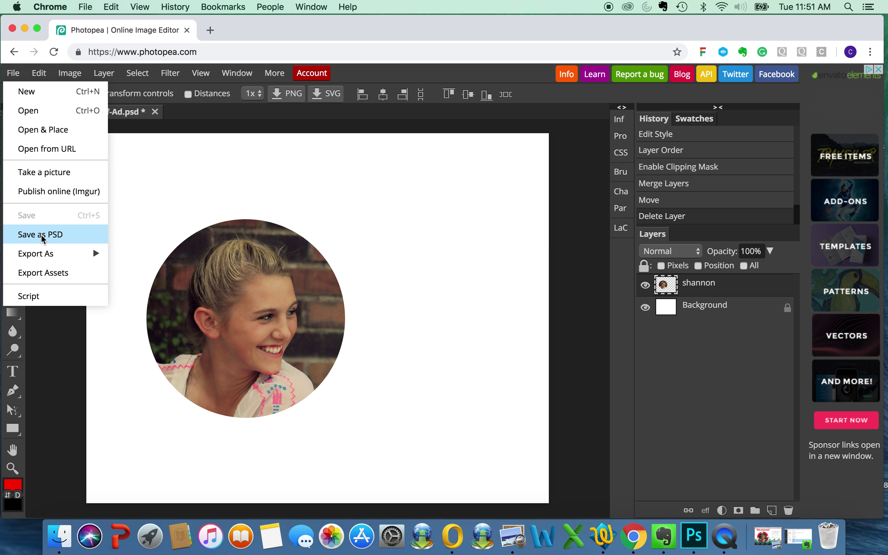
click(41, 238)
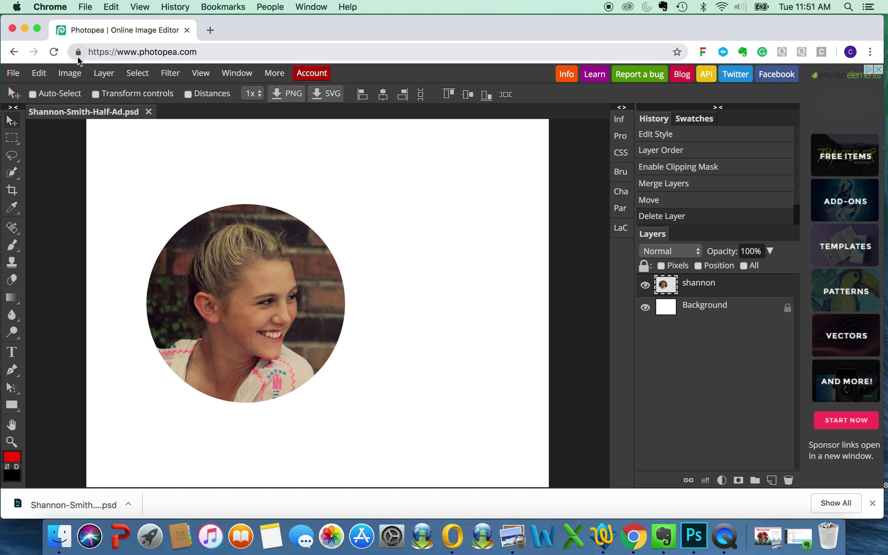
click(13, 75)
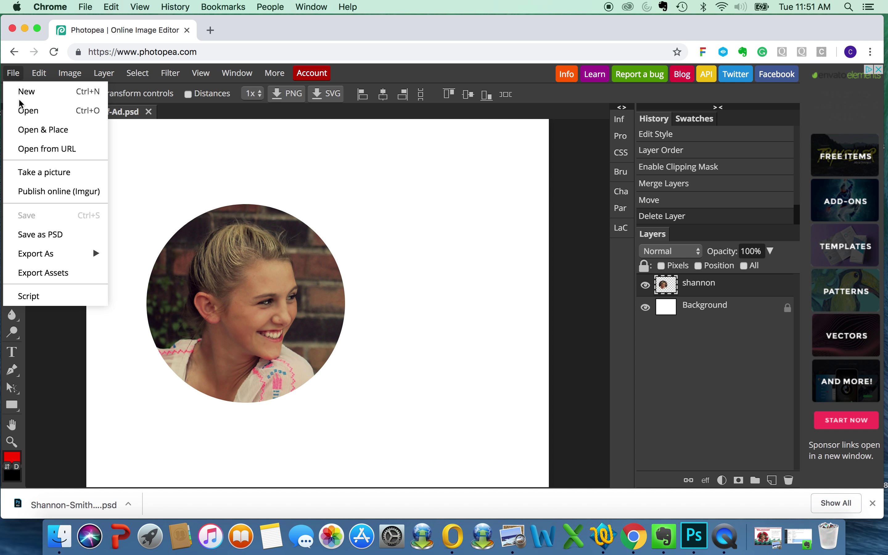
click(58, 237)
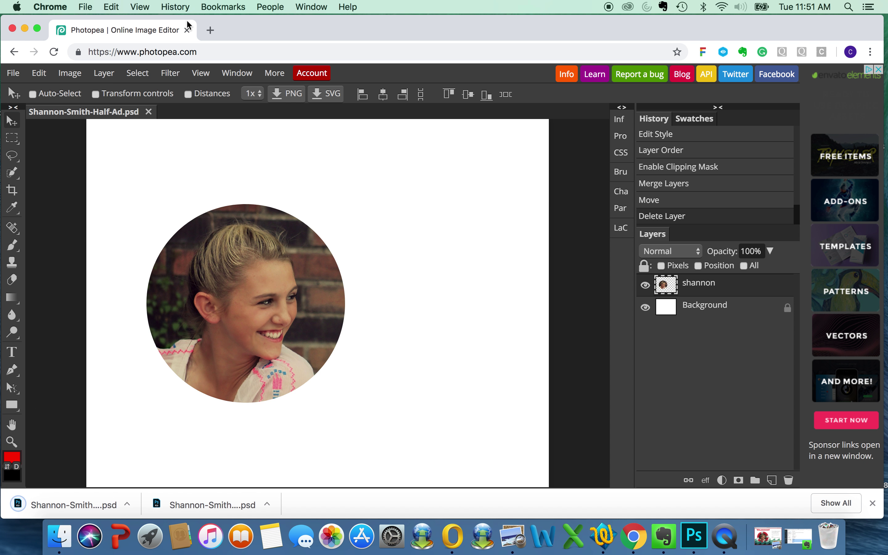
- Shift the browser window aside, place the downloaded half-ad PSD on the desktop, and return the window to its place
drag(256, 37, 517, 36)
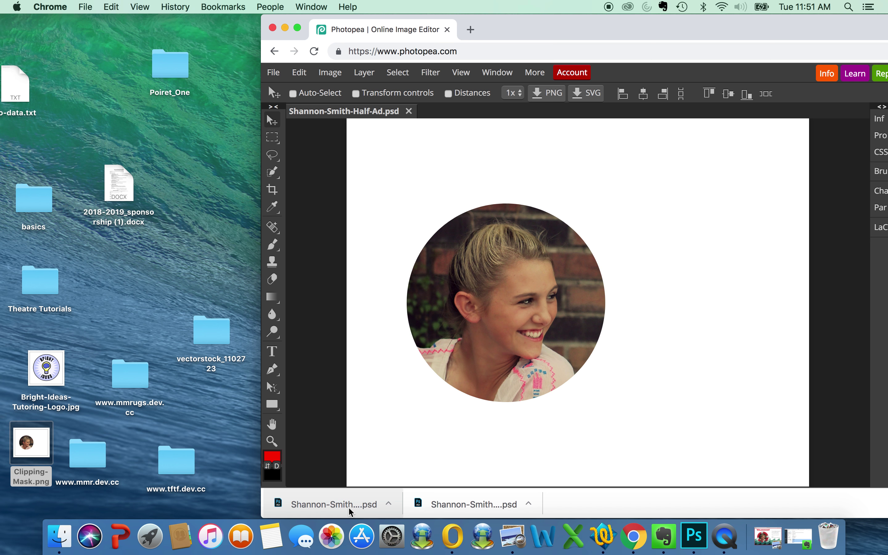
drag(349, 512, 72, 119)
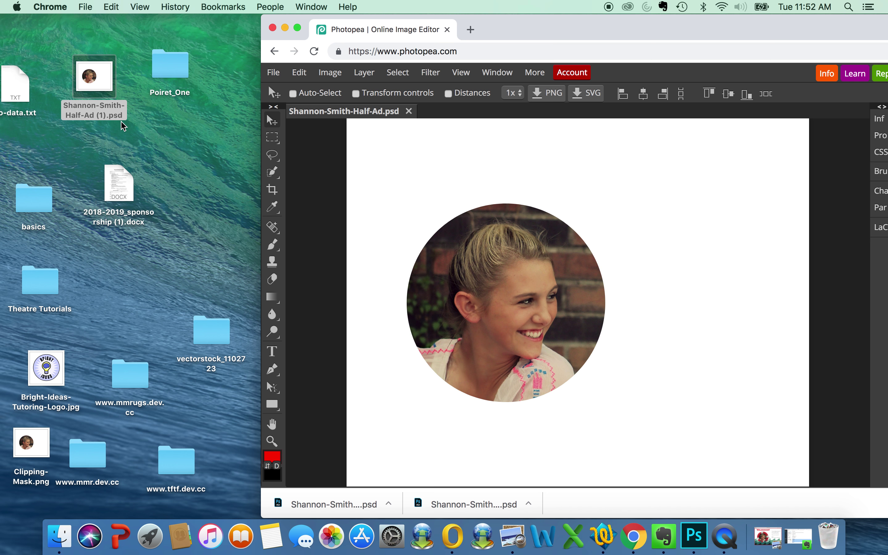
right_click(272, 404)
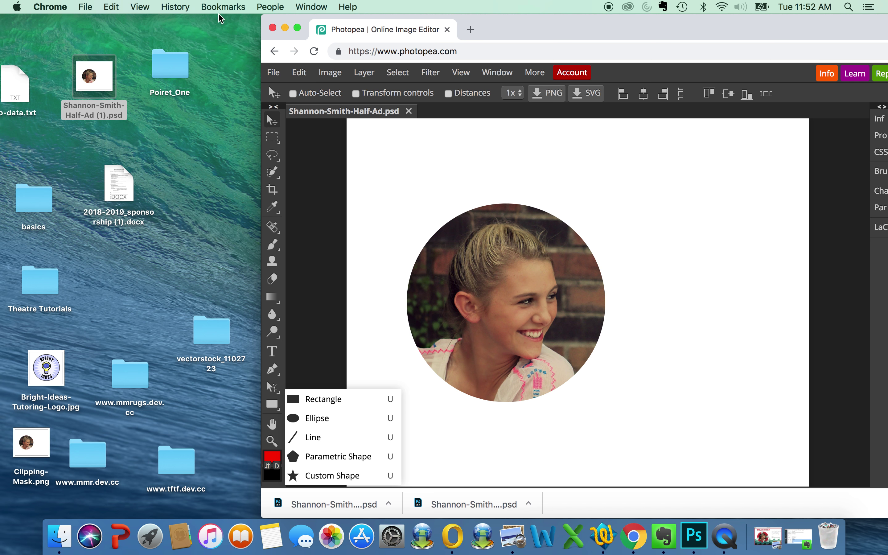
click(553, 30)
drag(553, 31, 295, 22)
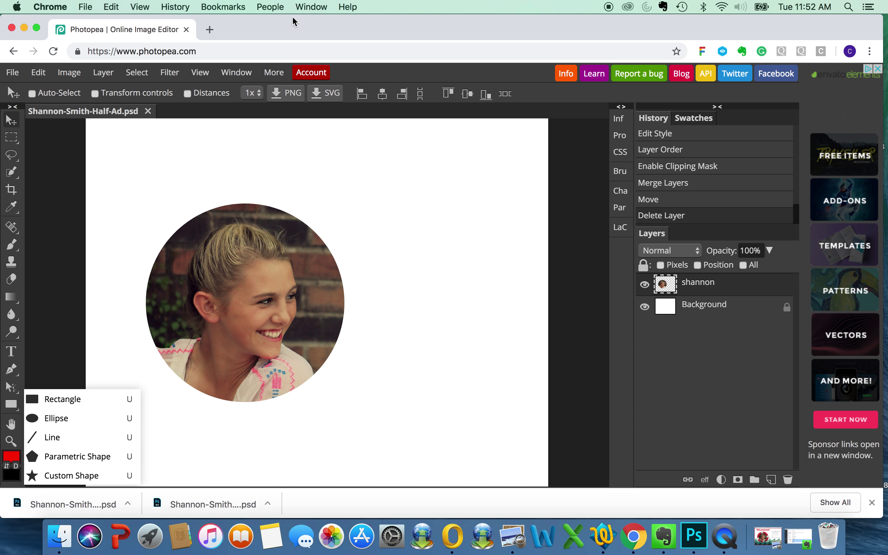
- Search for "photopea" in a new browser tab and open the Photopea editor from the results
click(210, 30)
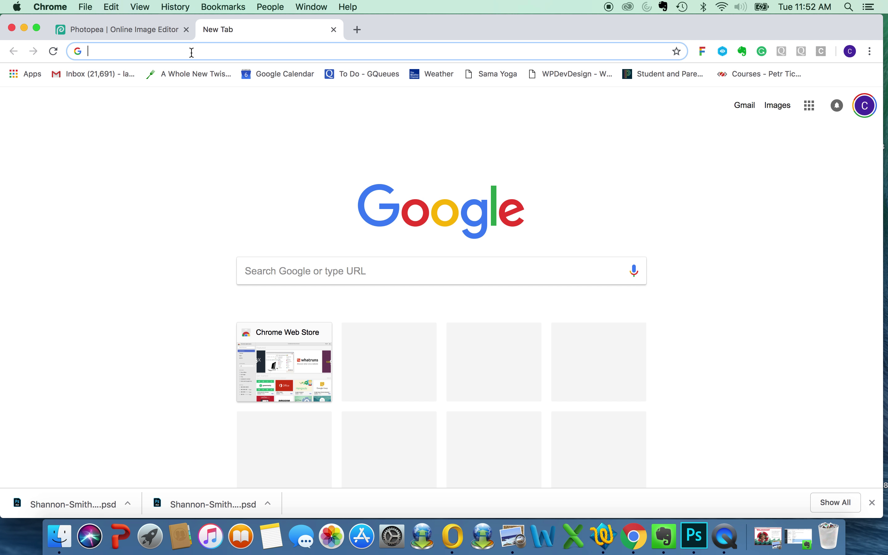
text(photope)
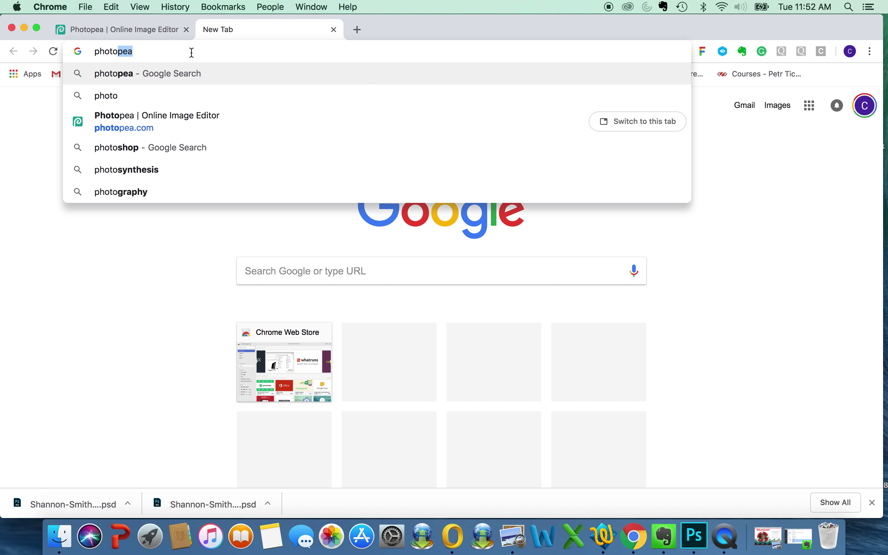
text(a)
key(Return)
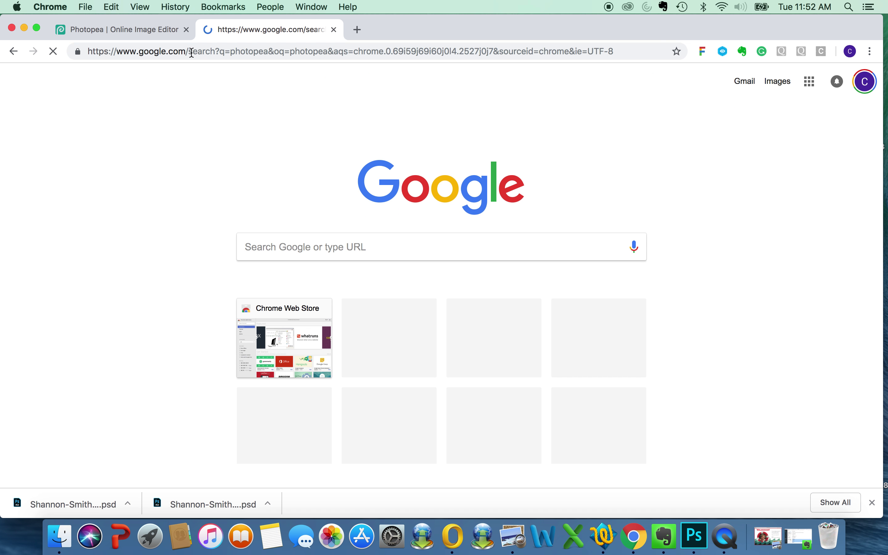
click(155, 178)
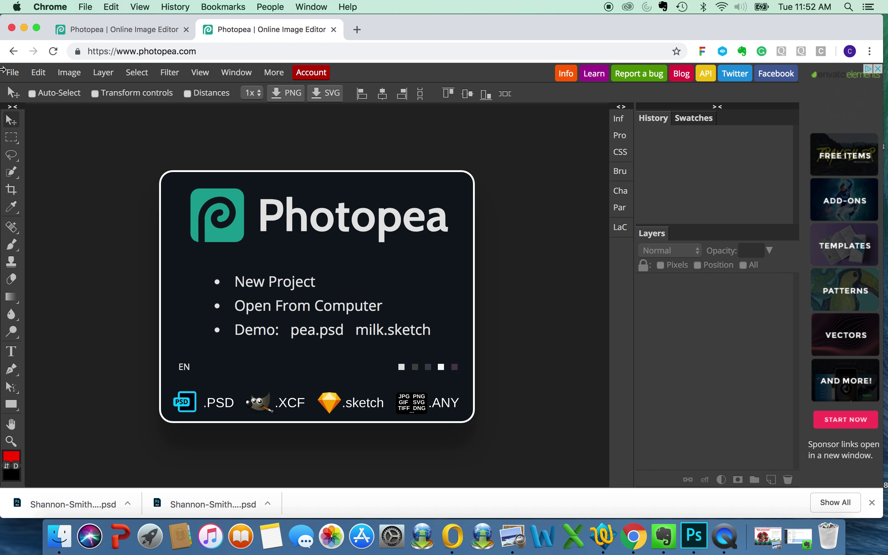
- Open the saved half-ad PSD copy from the Desktop folder in the new Photopea tab
click(11, 74)
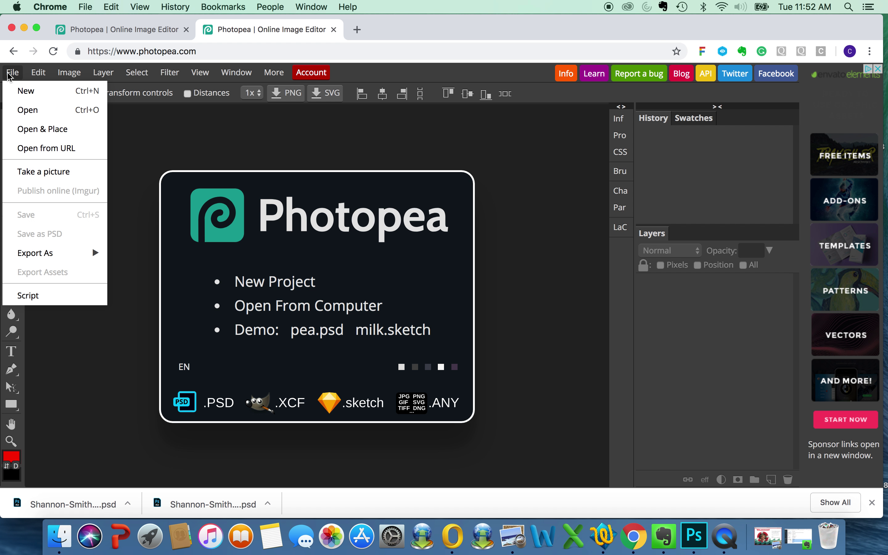
click(42, 110)
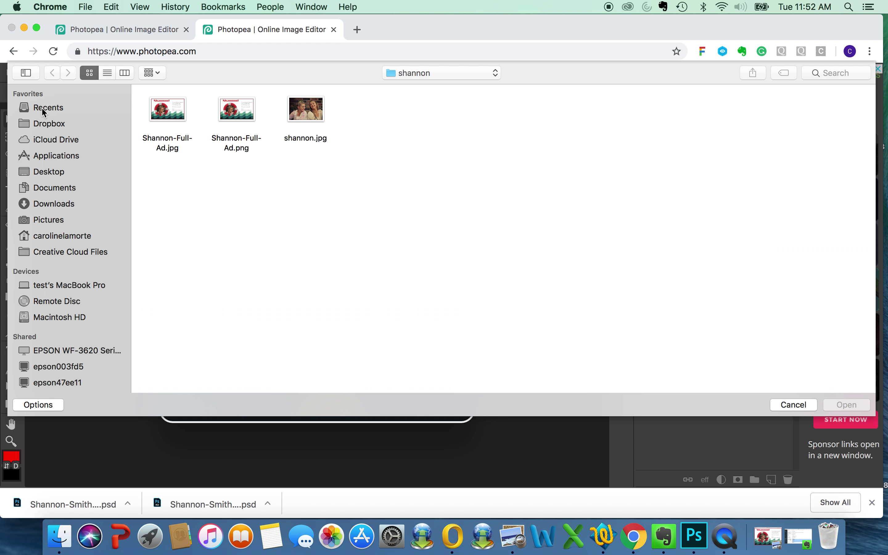
click(497, 70)
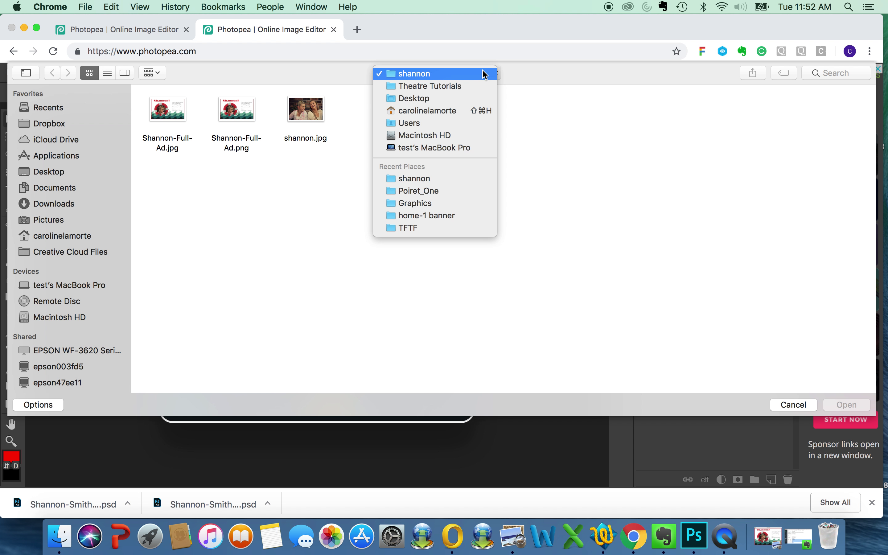
click(410, 99)
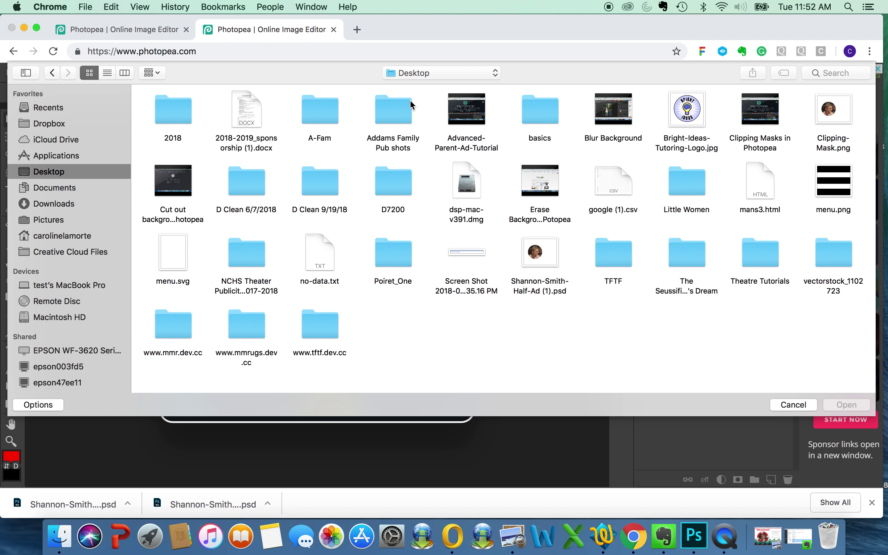
click(549, 257)
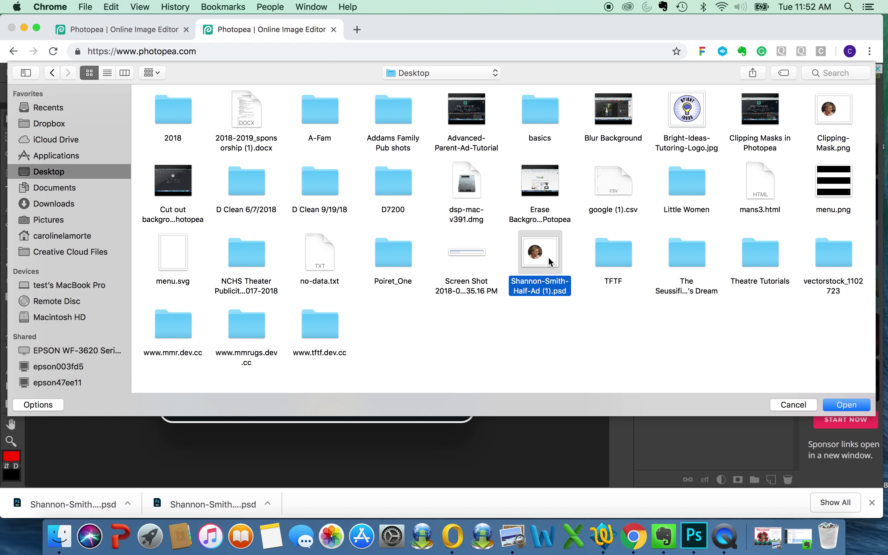
click(860, 404)
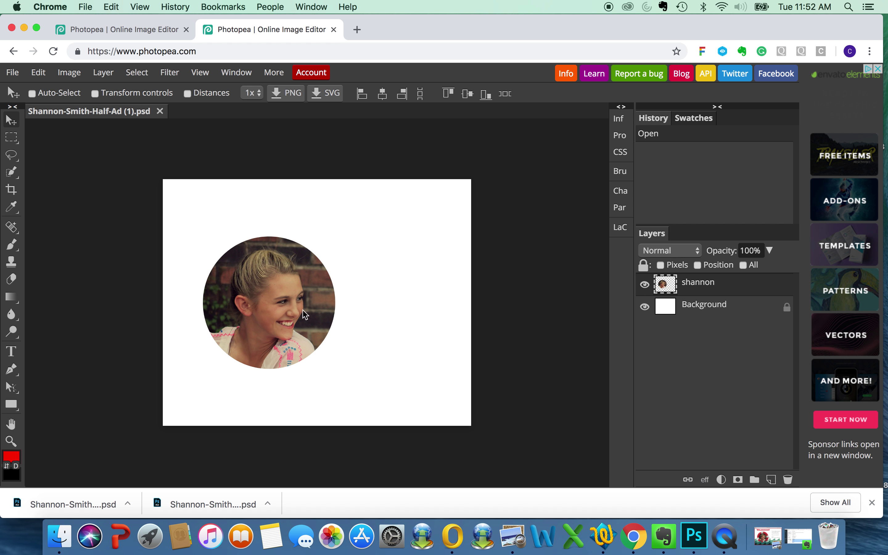
- Compare the reopened PSD with the original document, close the duplicate Photopea tab, and dismiss the leftover shape tool list
click(122, 29)
click(265, 30)
click(333, 29)
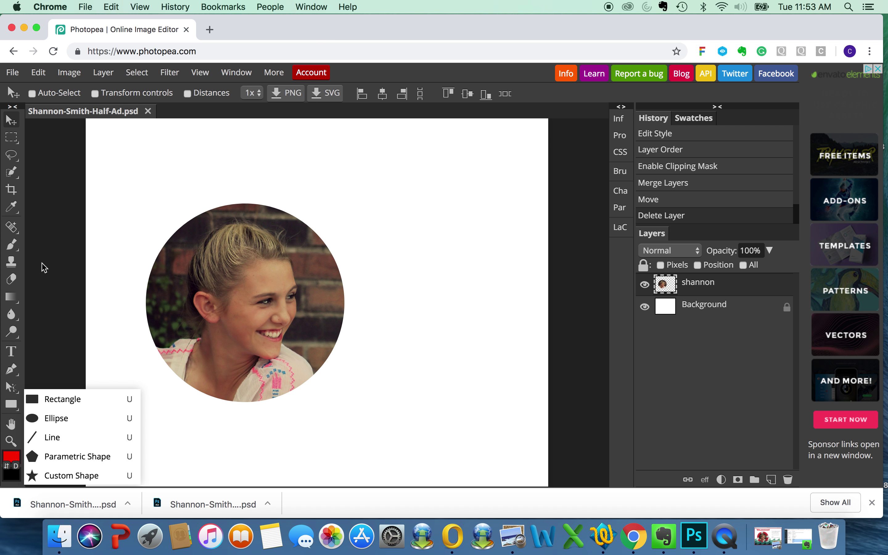
click(58, 210)
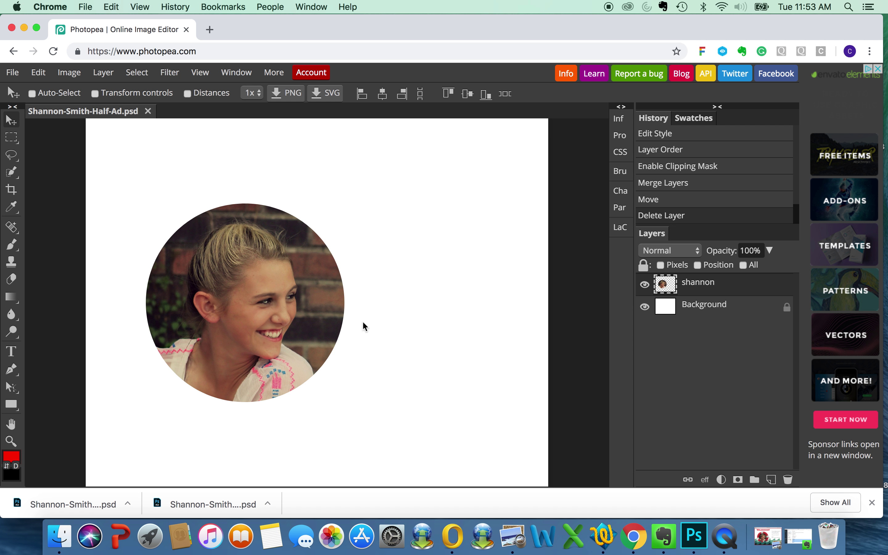
- Hide the white Background layer and keep the Move tool active
click(647, 307)
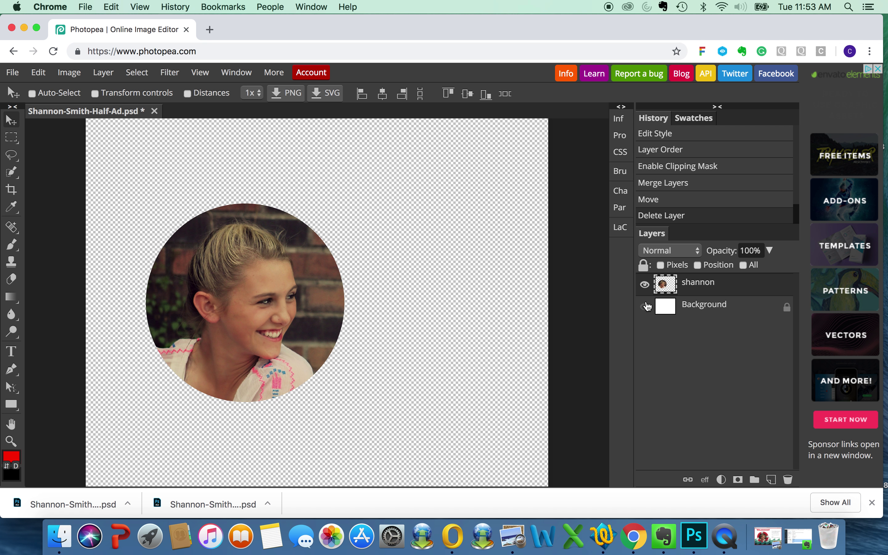
right_click(11, 297)
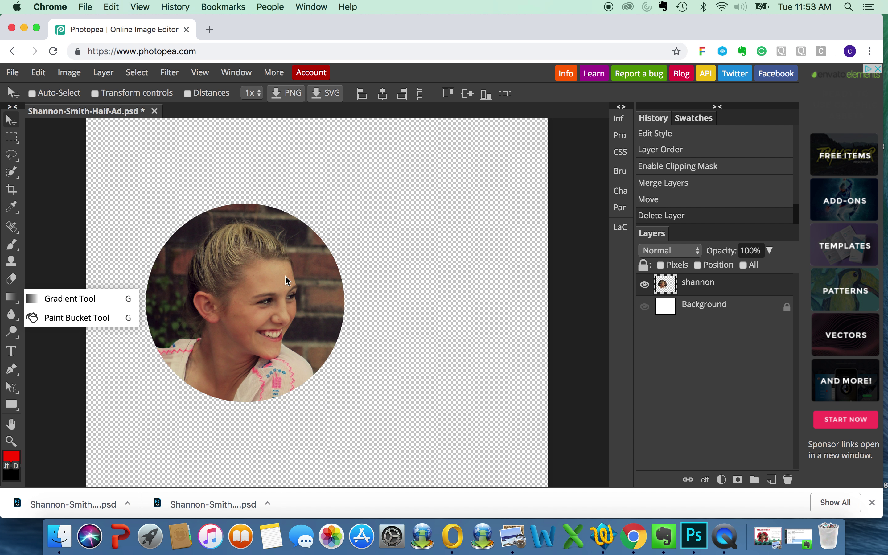
click(8, 121)
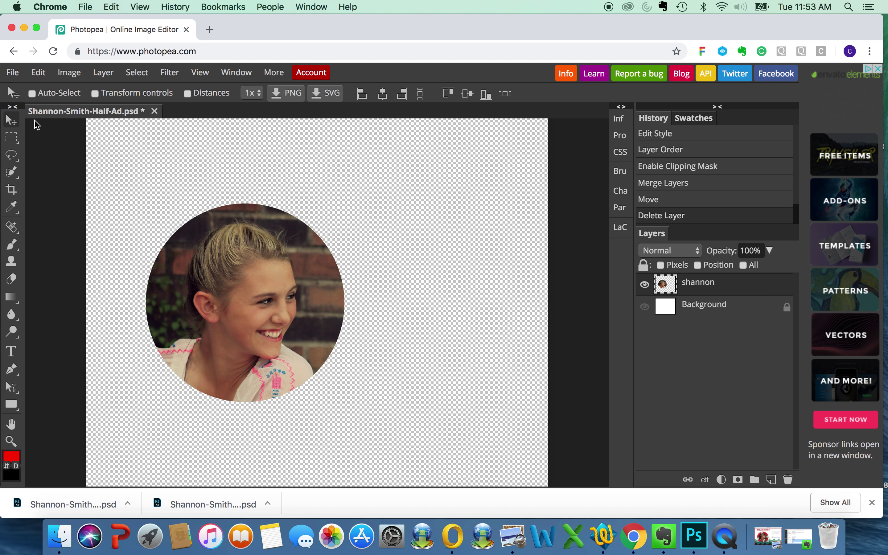
- Enlarge the circular portrait to about 150.5% with Free Transform and reposition it near the middle of the canvas
key(ctrl+alt+t)
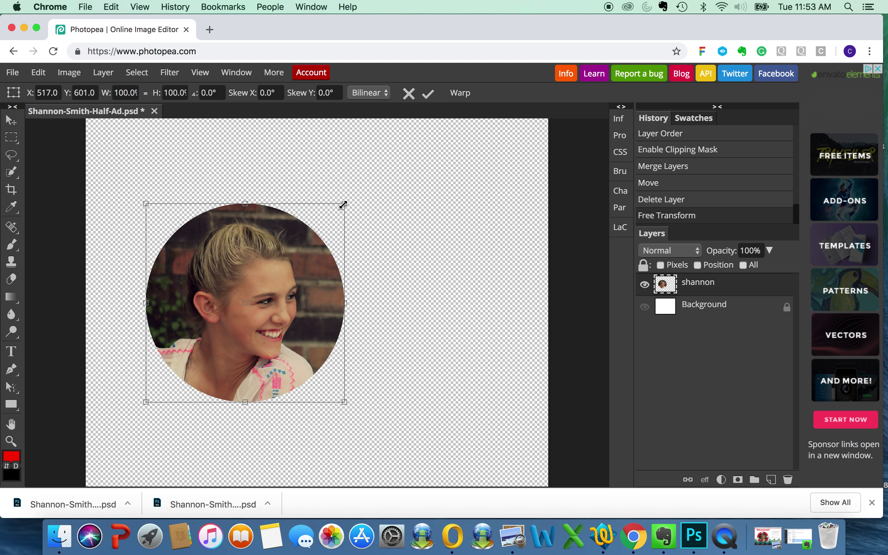
drag(344, 205, 443, 150)
drag(351, 225, 367, 283)
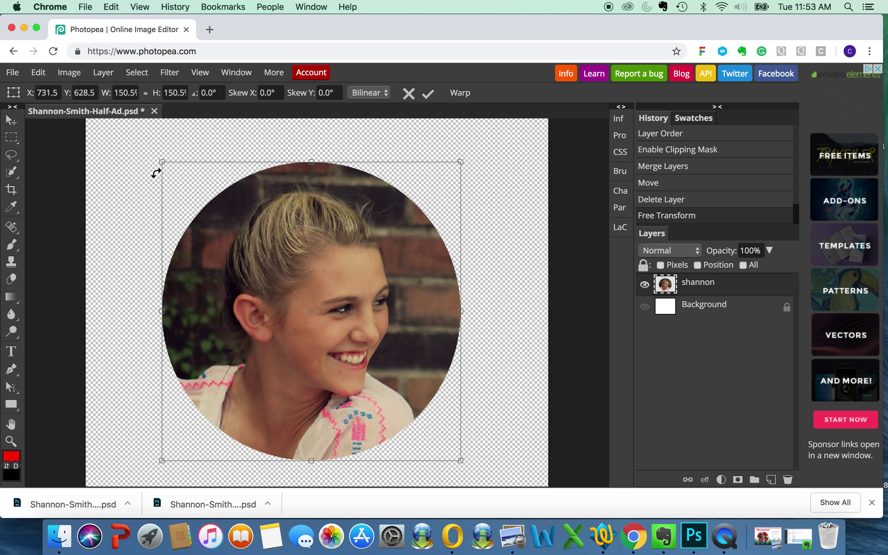
- Export the image as a 1500 × 1200 px PNG at 100% quality
click(12, 73)
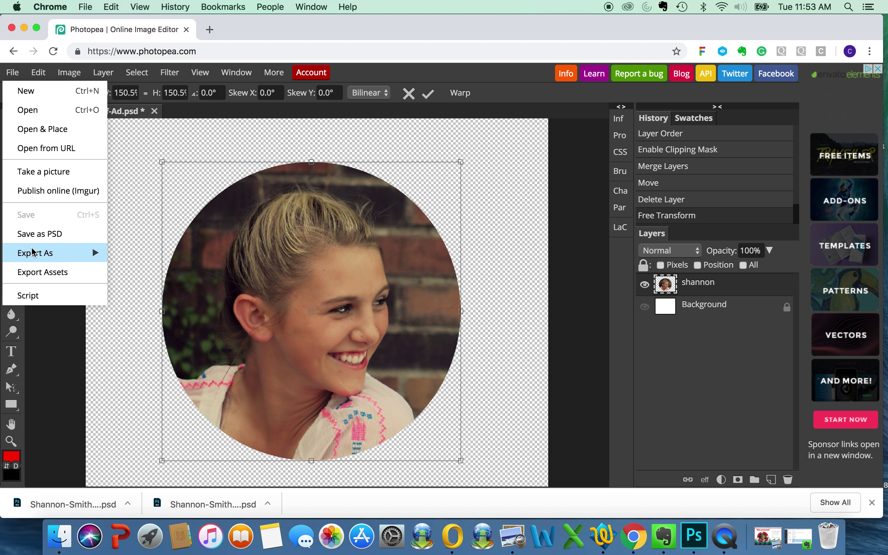
mouse_move(34, 253)
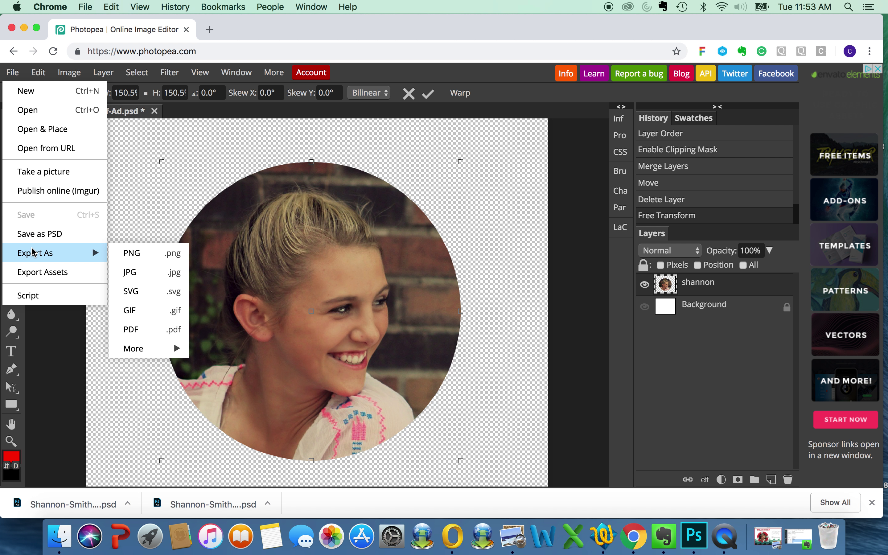
click(128, 255)
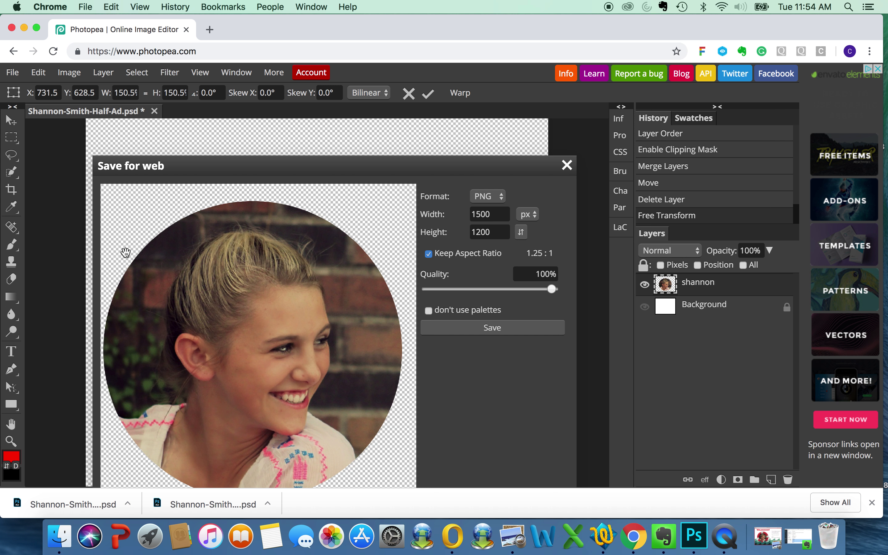
click(492, 329)
- Place the exported PNG on the desktop, check its transparent background in Preview, and return to the Photopea window
drag(25, 18, 196, 12)
drag(222, 503, 106, 316)
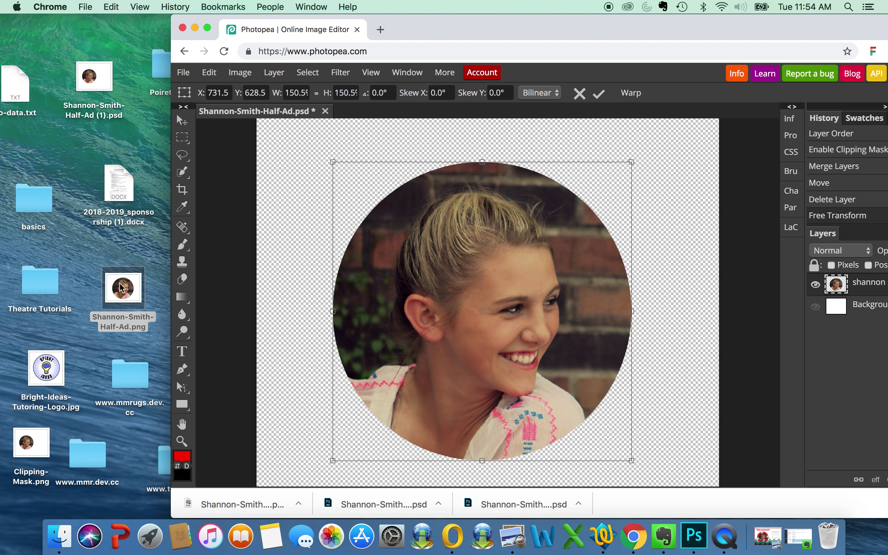
click(123, 288)
double_click(122, 289)
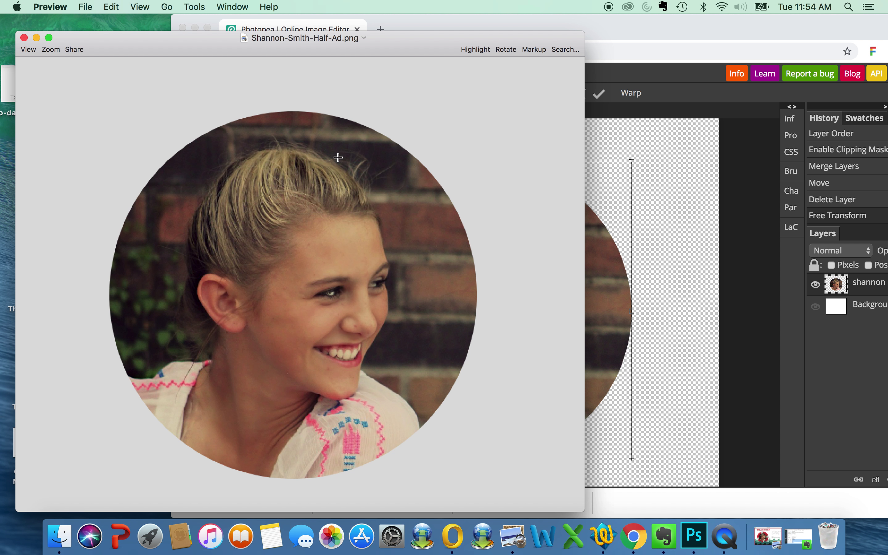
click(23, 38)
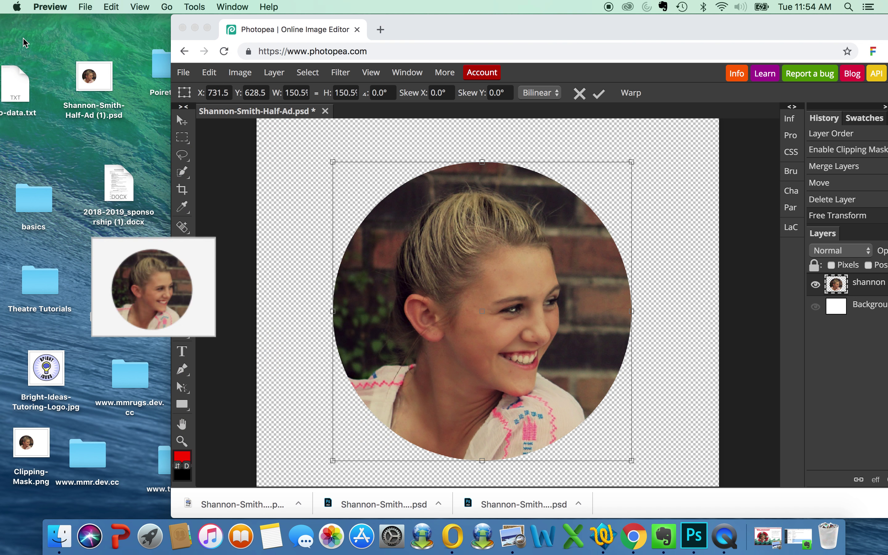
click(570, 29)
drag(570, 29, 390, 10)
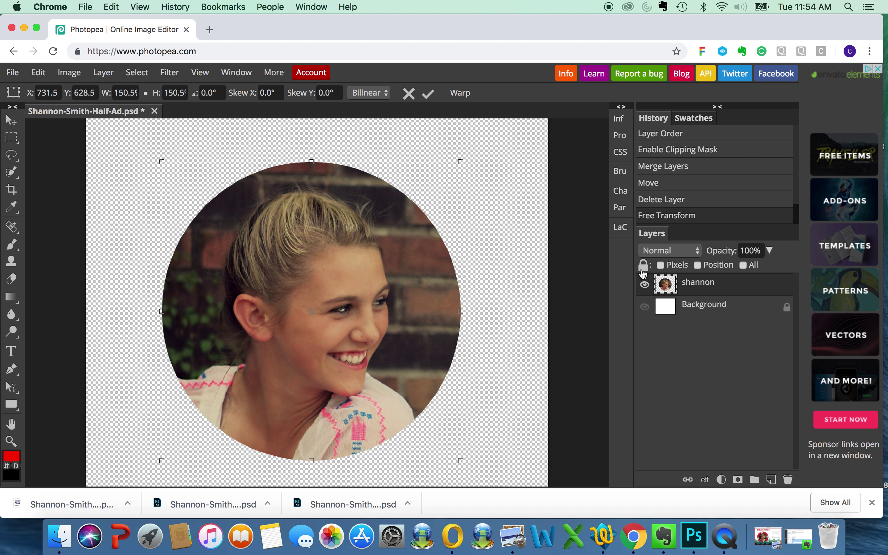
- Show the white Background layer, shrink the circular portrait to about 60.5%, and move it lower on the canvas
click(645, 308)
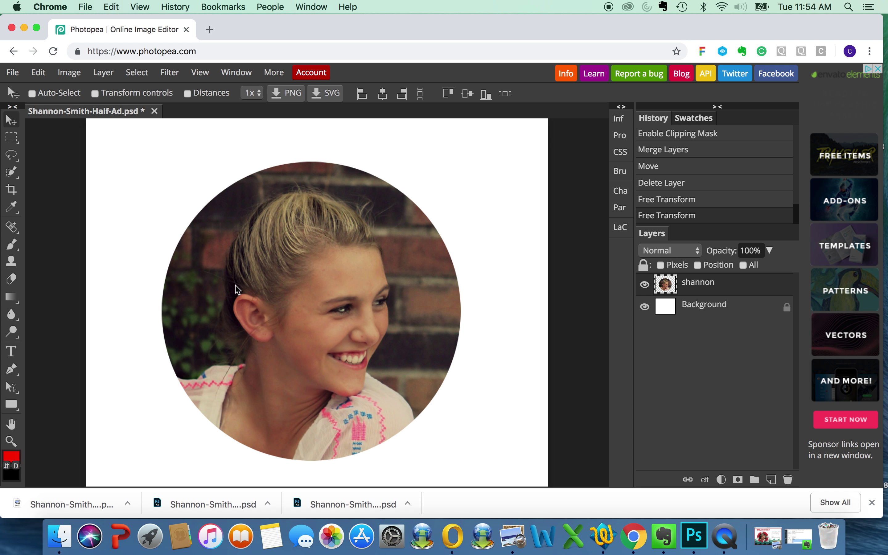
key(super+alt+t)
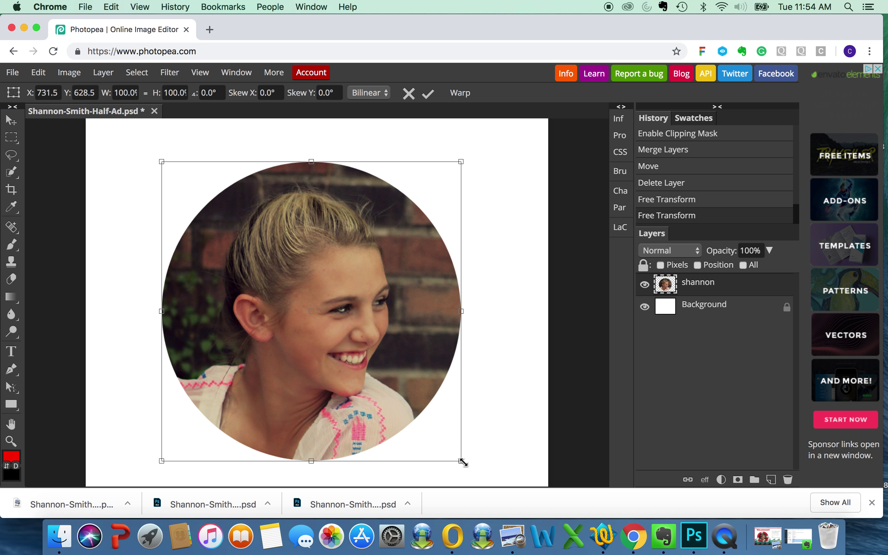
drag(461, 461, 343, 405)
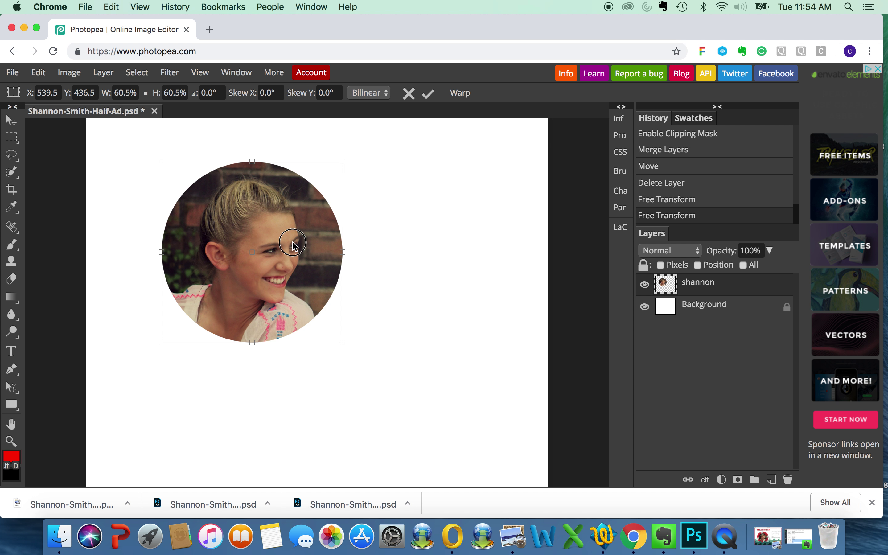
drag(295, 247, 297, 312)
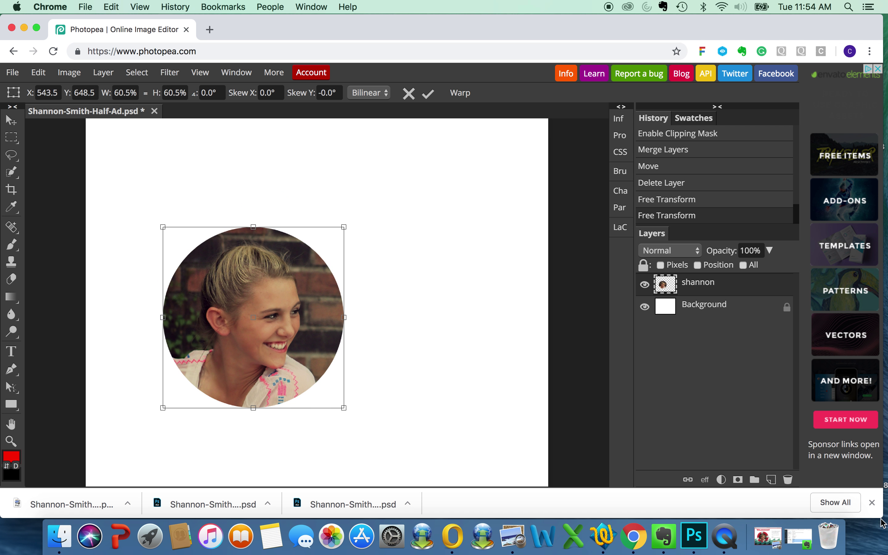
click(872, 502)
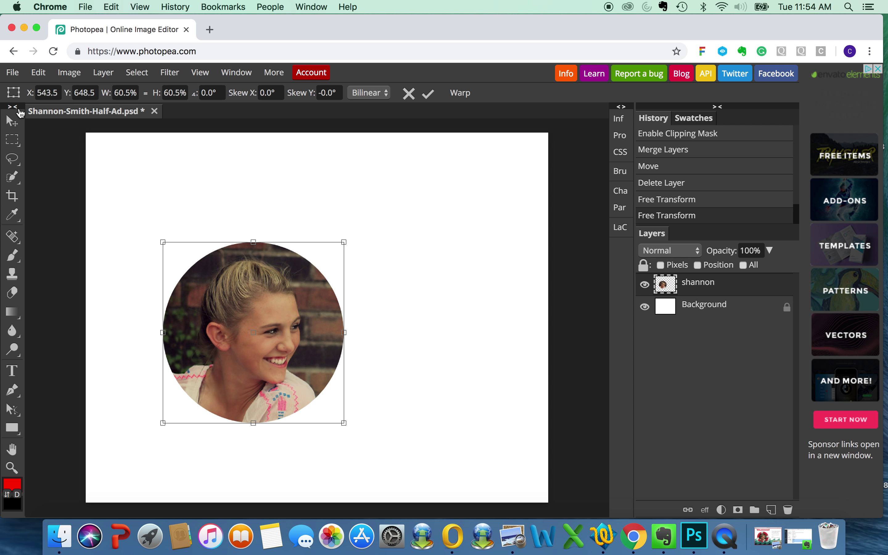
- Place help.png from the Graphics folder inside Theatre Tutorials on the desktop into the ad
click(12, 73)
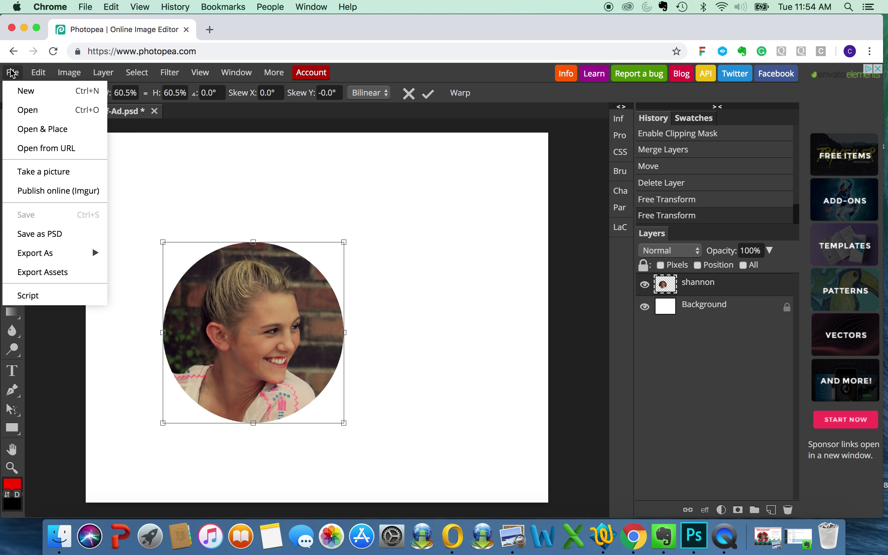
click(63, 129)
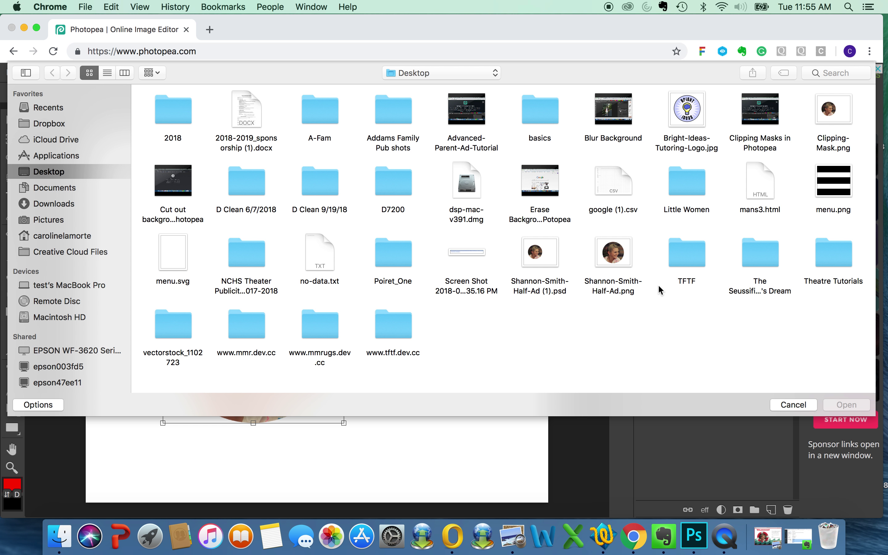
double_click(826, 253)
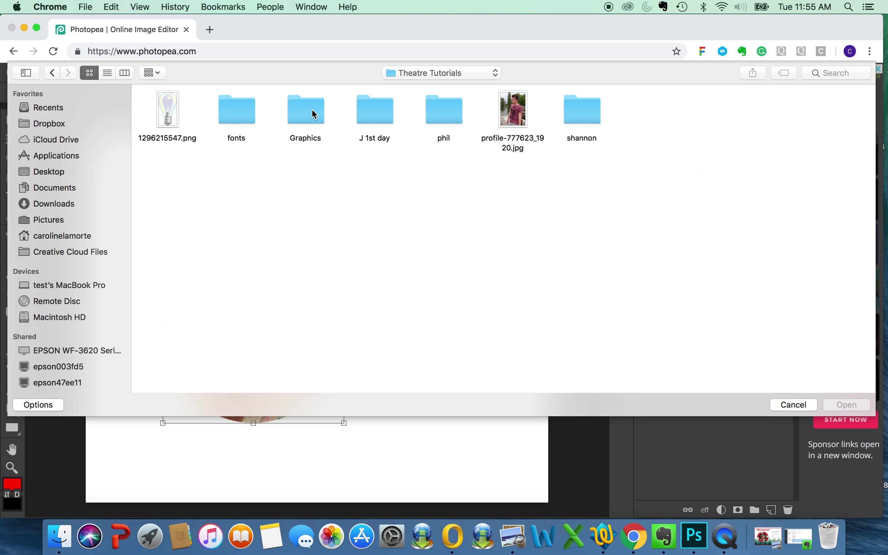
double_click(314, 114)
click(381, 122)
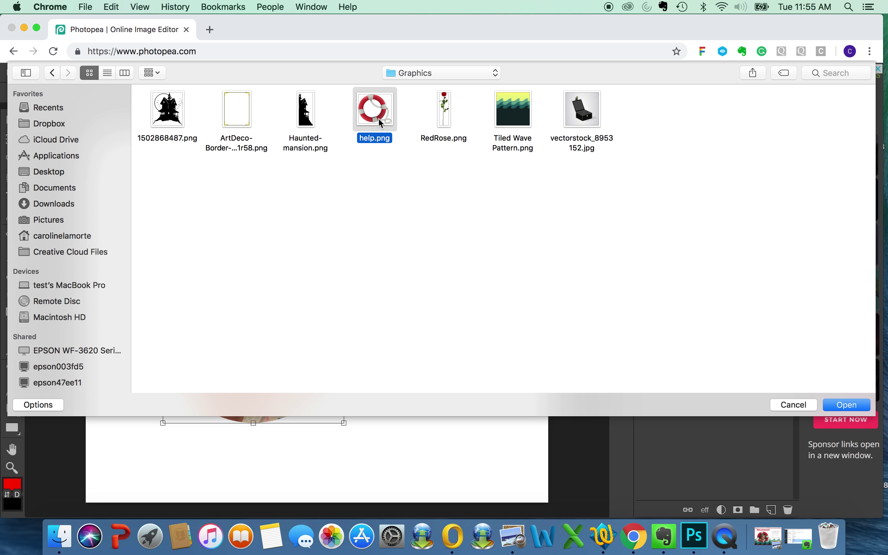
click(849, 406)
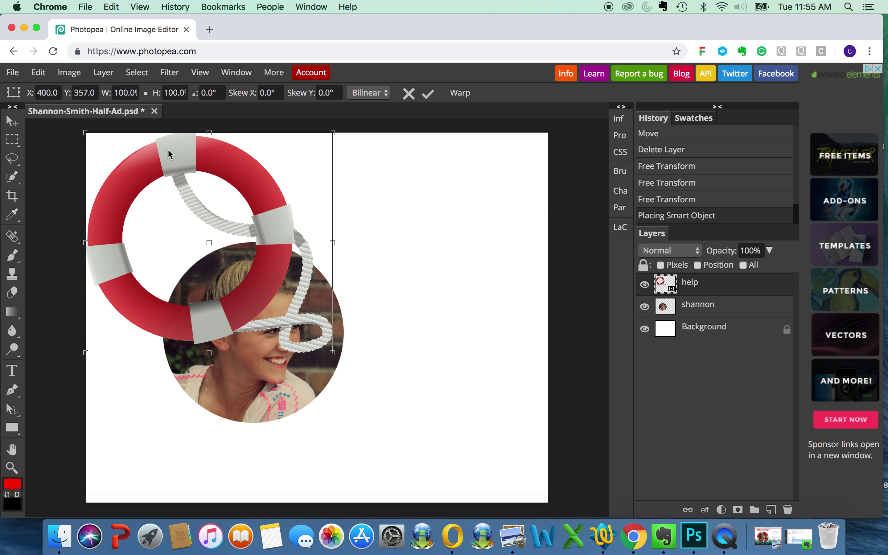
- Position the life ring around the portrait, enlarge it to about 120.8%, and switch to the Eraser tool
drag(170, 154, 225, 236)
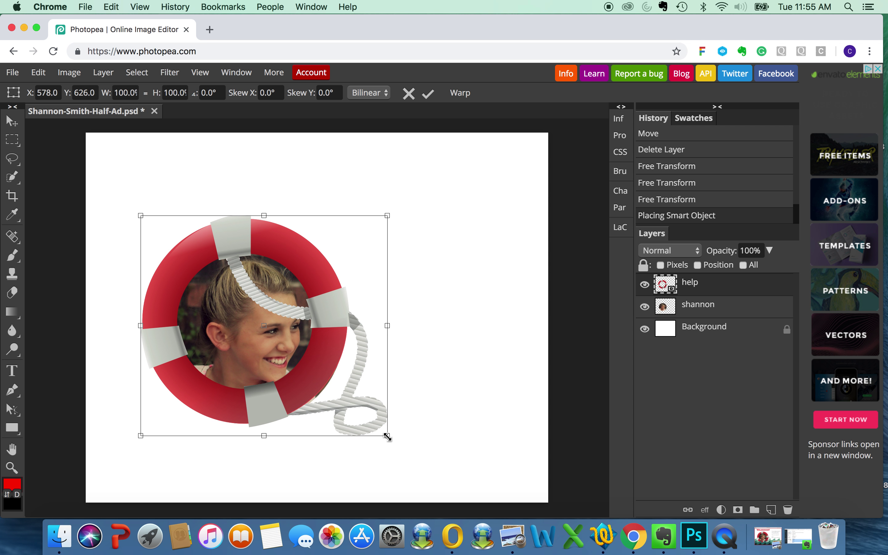
drag(388, 437, 418, 451)
mouse_move(331, 412)
mouse_down()
mouse_move(320, 393)
mouse_move(323, 401)
mouse_up()
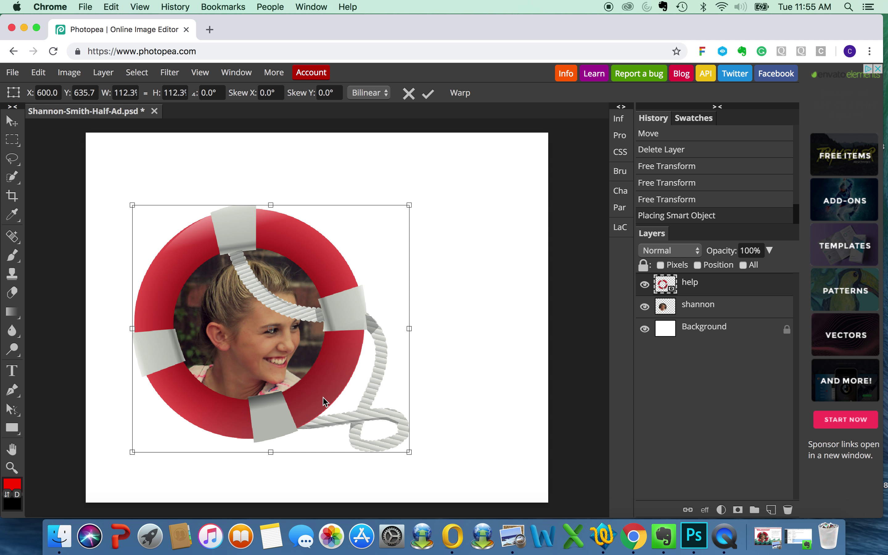
drag(409, 454, 430, 460)
drag(350, 412, 345, 408)
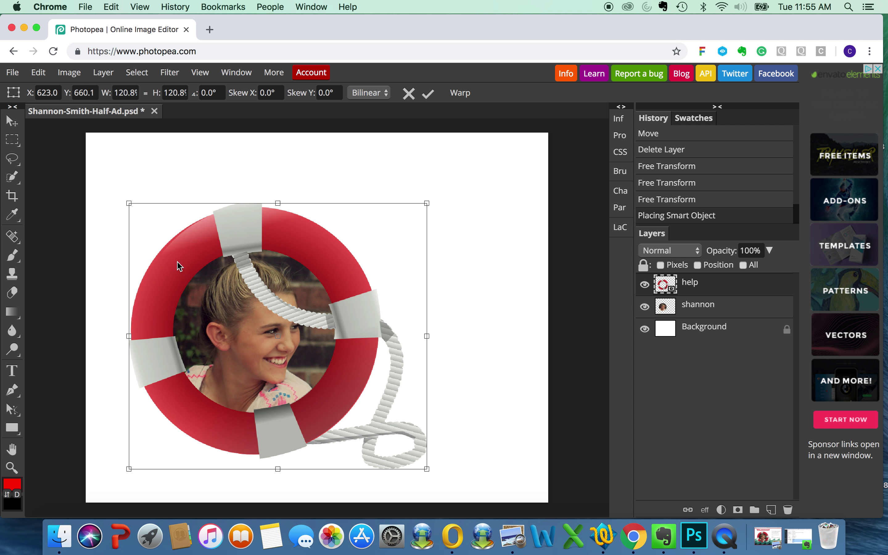
click(12, 293)
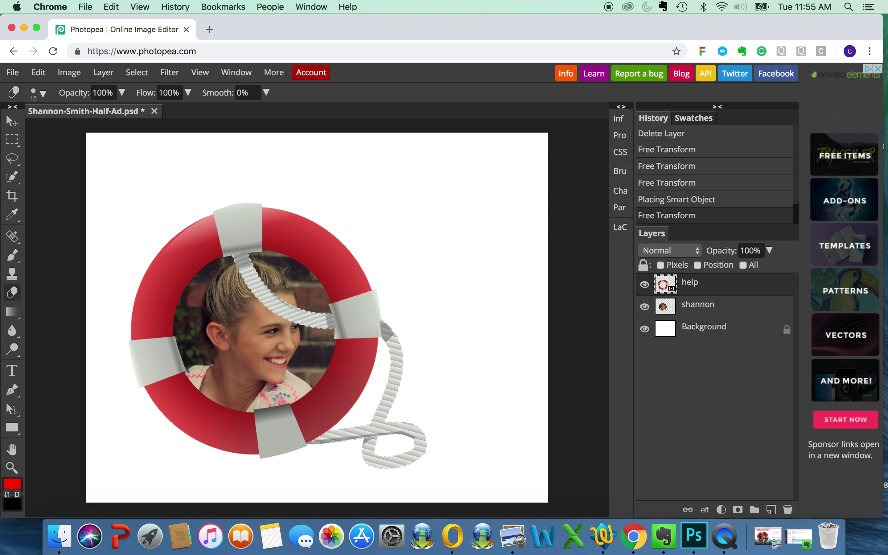
- Try to erase the rope crossing the portrait on the placed life ring layer
click(262, 292)
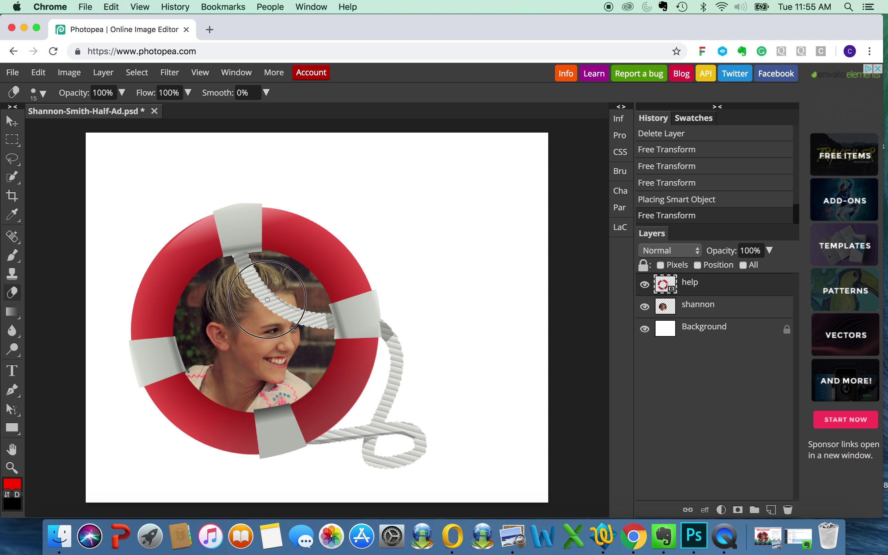
click(267, 300)
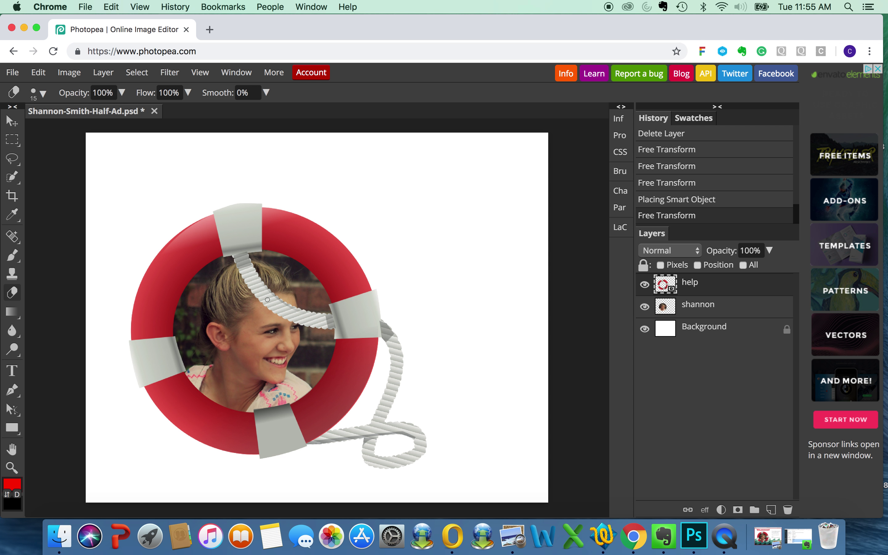
click(267, 299)
- Rename the help layer as life saver
double_click(700, 284)
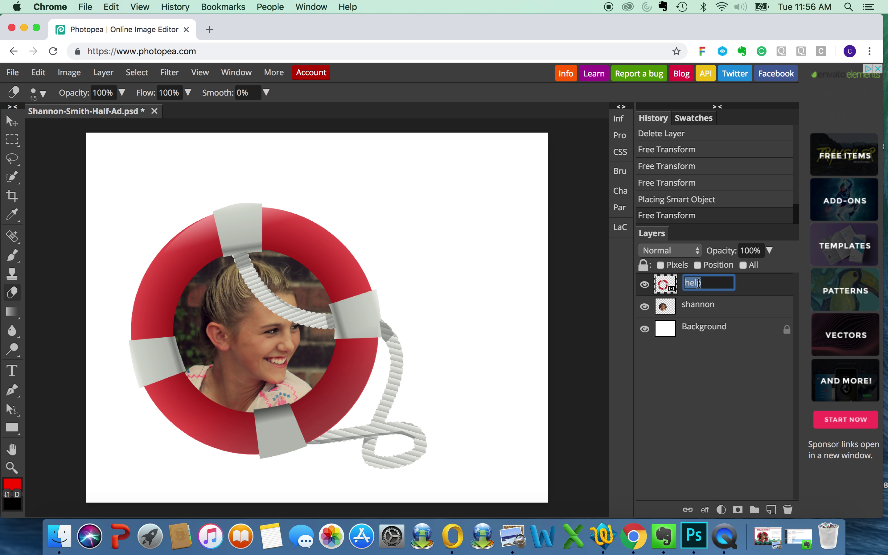
text(life saver)
key(Return)
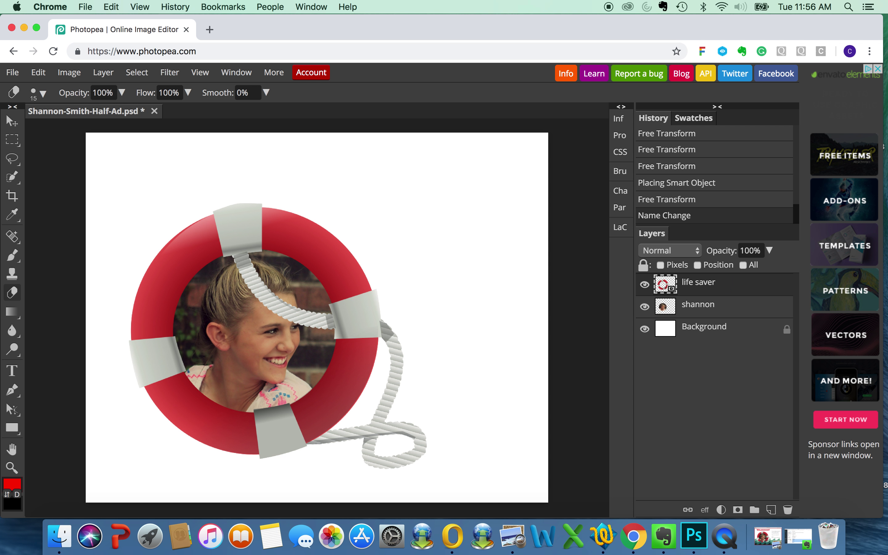
- Rasterize the life saver layer and erase a short piece of the rope over the forehead
right_click(705, 287)
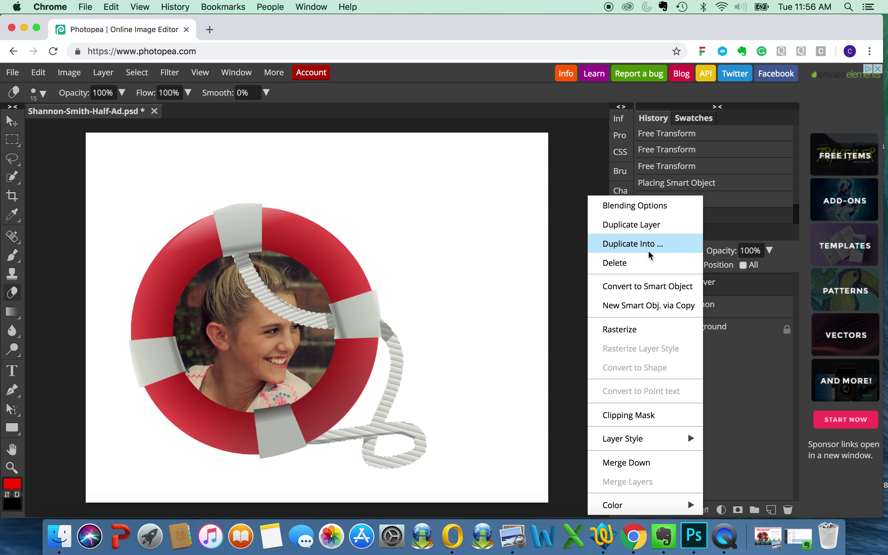
click(631, 331)
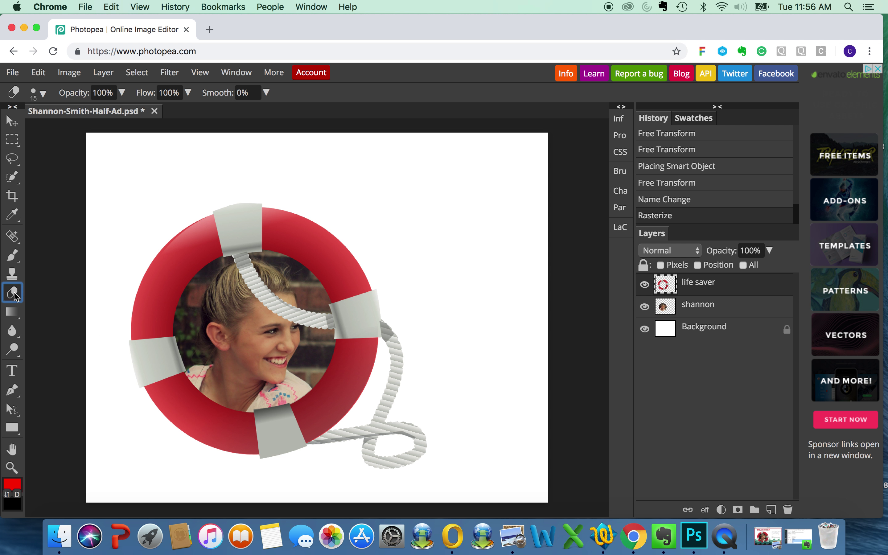
mouse_move(254, 277)
mouse_down()
mouse_move(270, 289)
mouse_move(253, 279)
mouse_move(269, 295)
mouse_move(253, 284)
mouse_up()
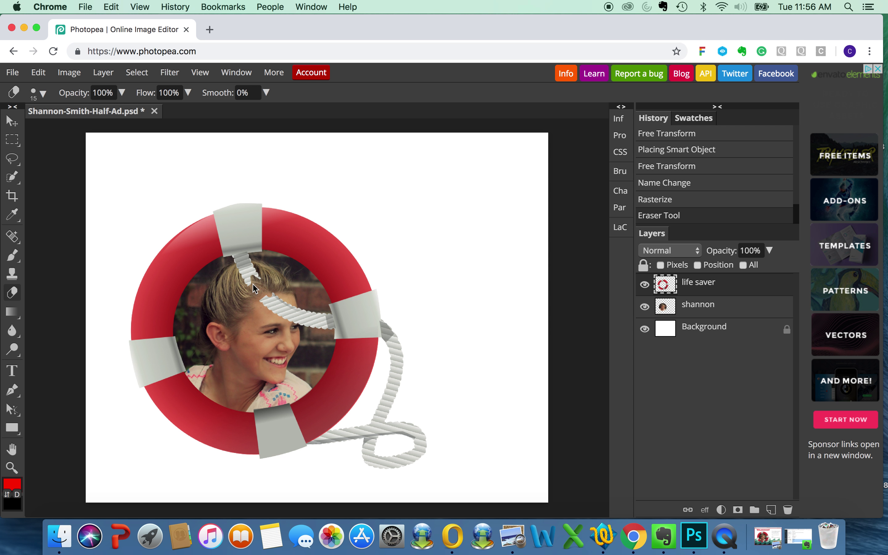
- Try to fit an elliptical selection to the inner opening of the life ring
key(super+plus)
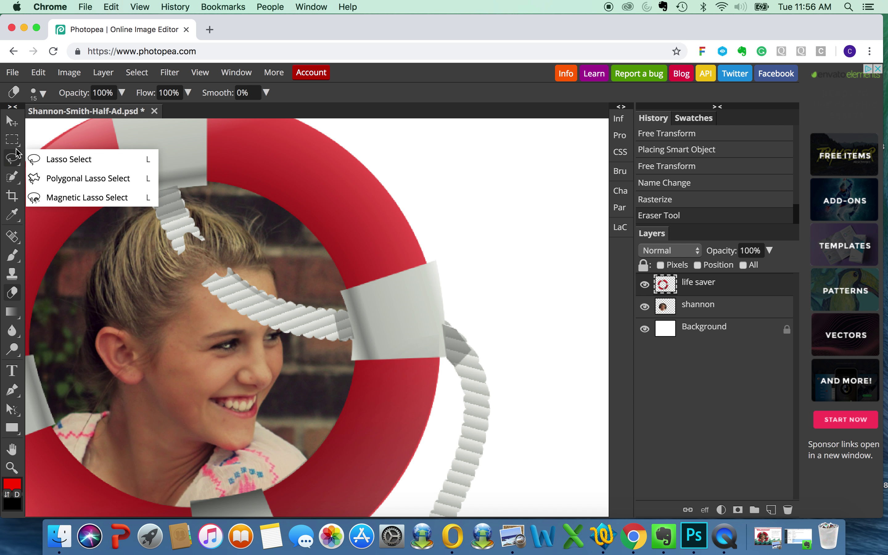
mouse_move(15, 144)
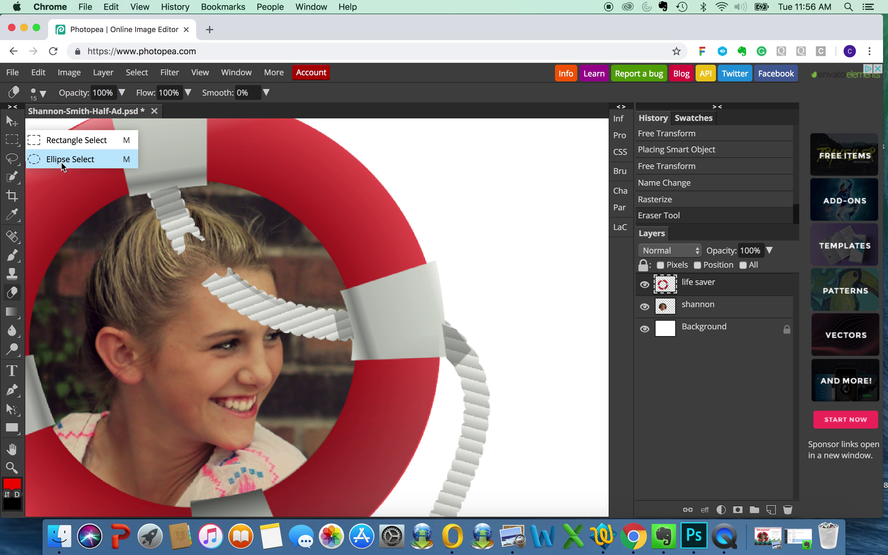
click(62, 162)
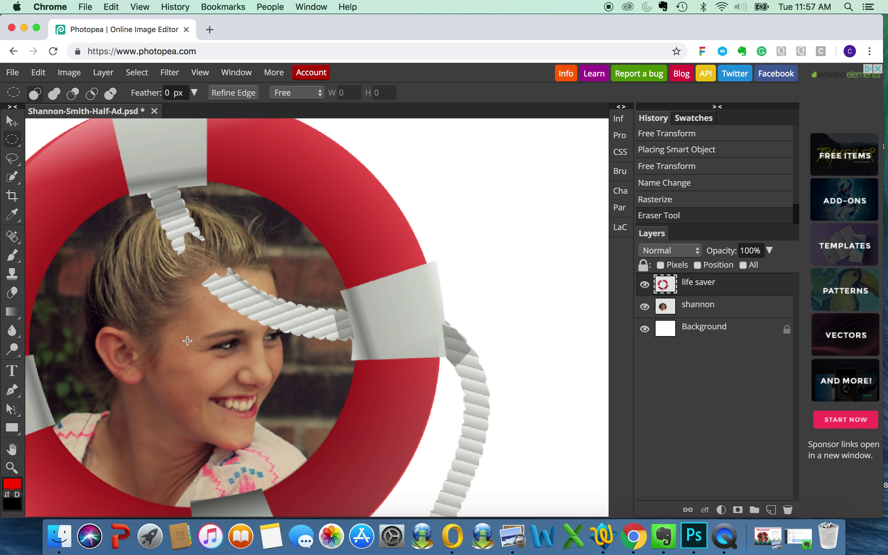
drag(187, 341, 2, 188)
right_click(12, 178)
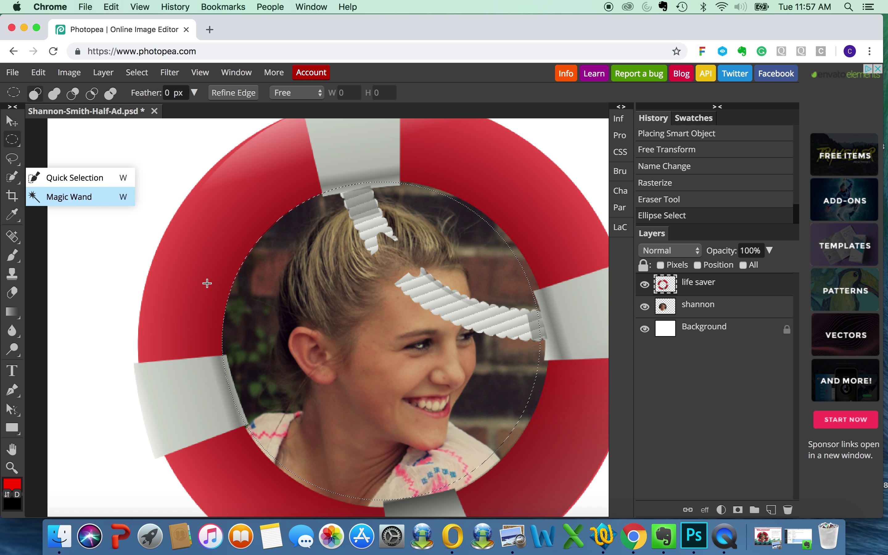
scroll(336, 341, right, 6)
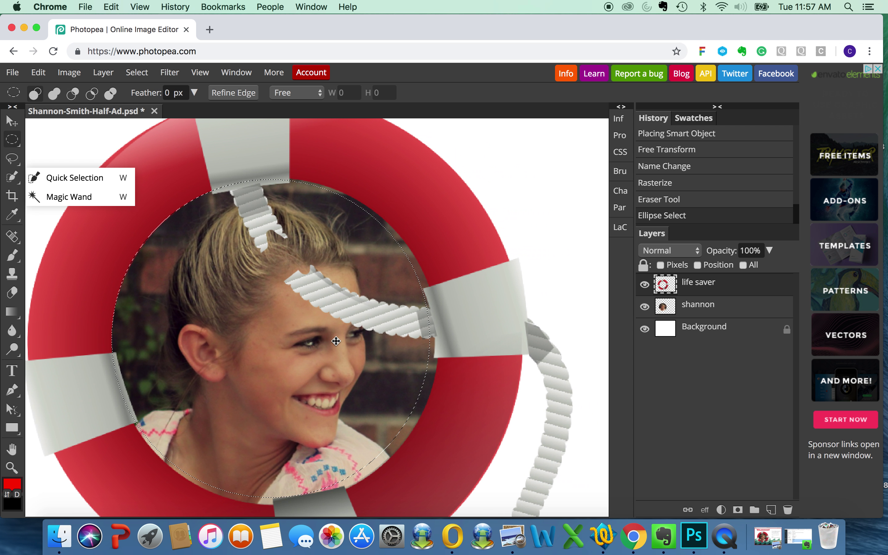
scroll(336, 341, right, 2)
drag(243, 287, 248, 287)
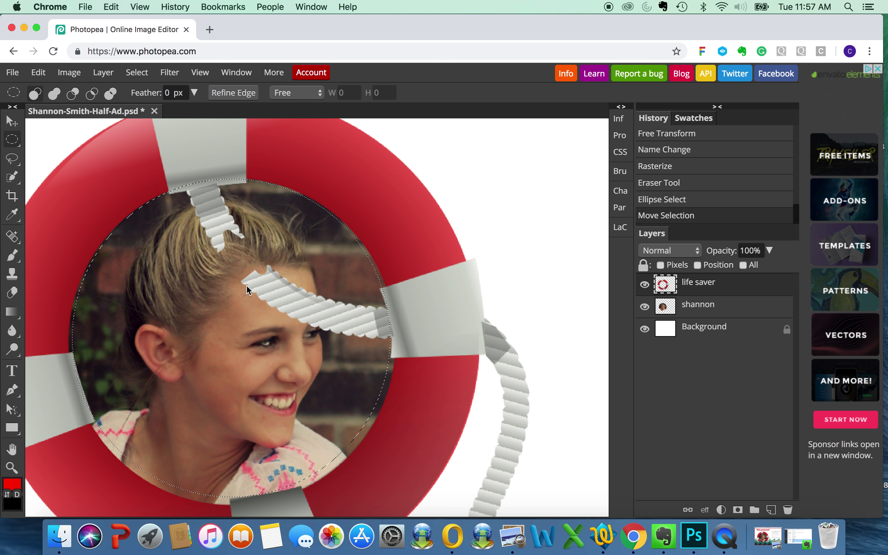
- Undo the last selection move and deselect the ellipse
key(super+z)
key(super+d)
key(super+0)
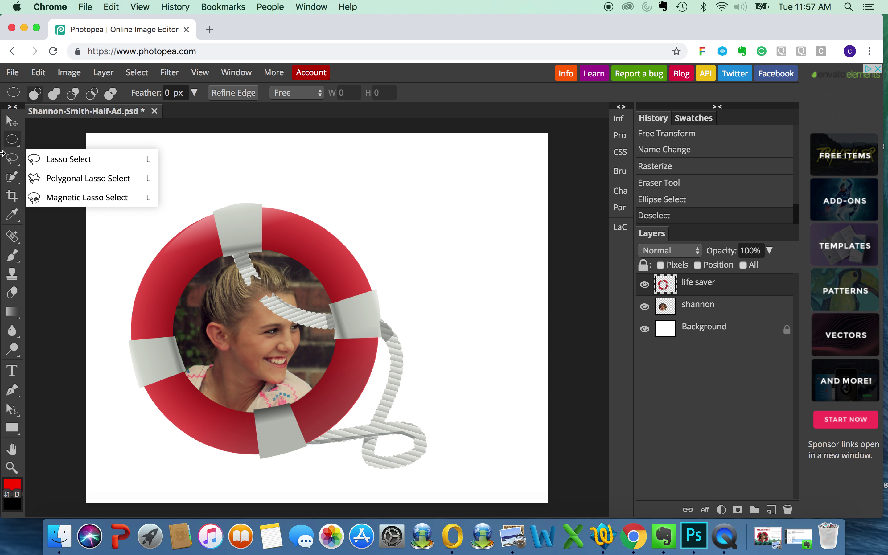
- Select the life ring's inner opening with Ellipse Select and delete the remaining rope inside it
mouse_move(15, 141)
click(56, 159)
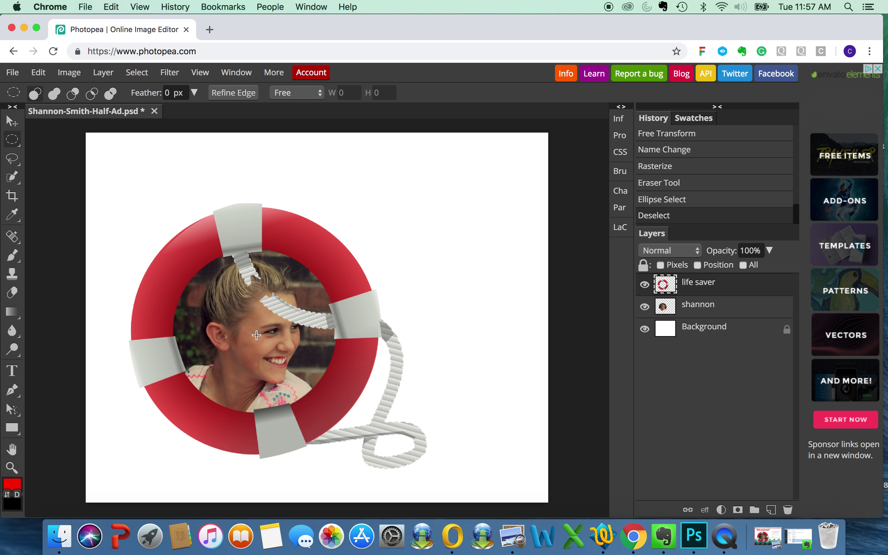
drag(256, 335, 159, 253)
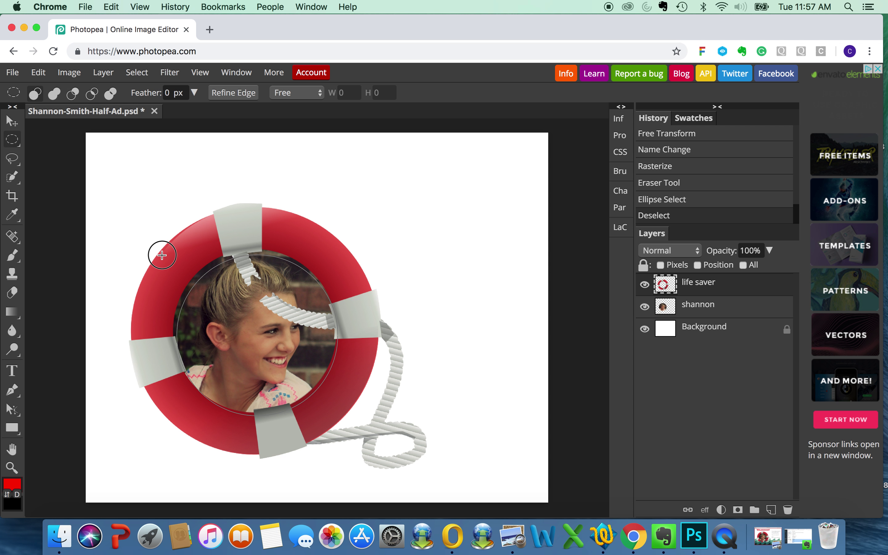
key(super+shift+d)
drag(252, 317, 250, 314)
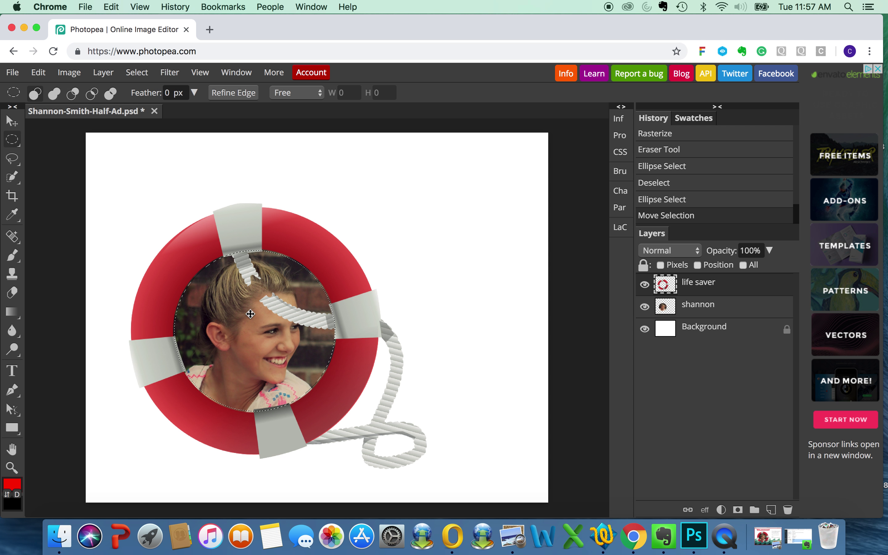
key(Delete)
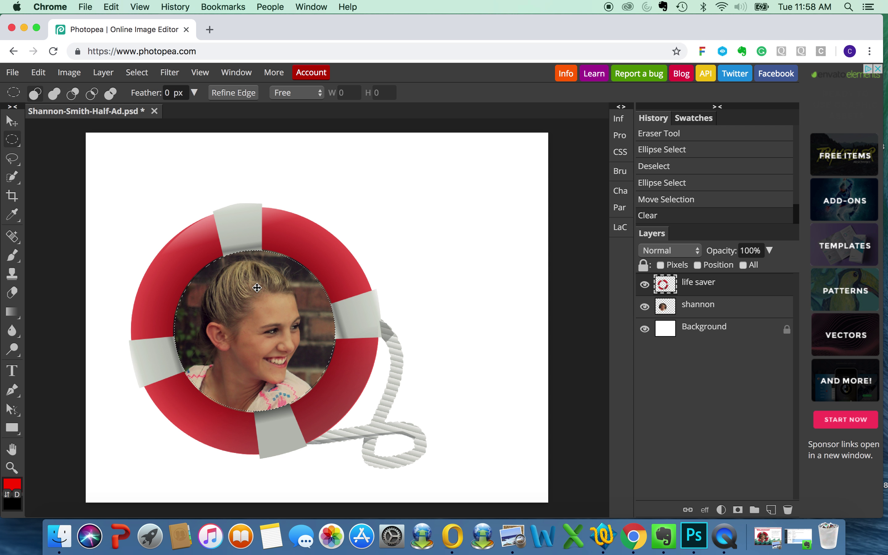
- Deselect the elliptical selection and activate the Move tool
click(139, 72)
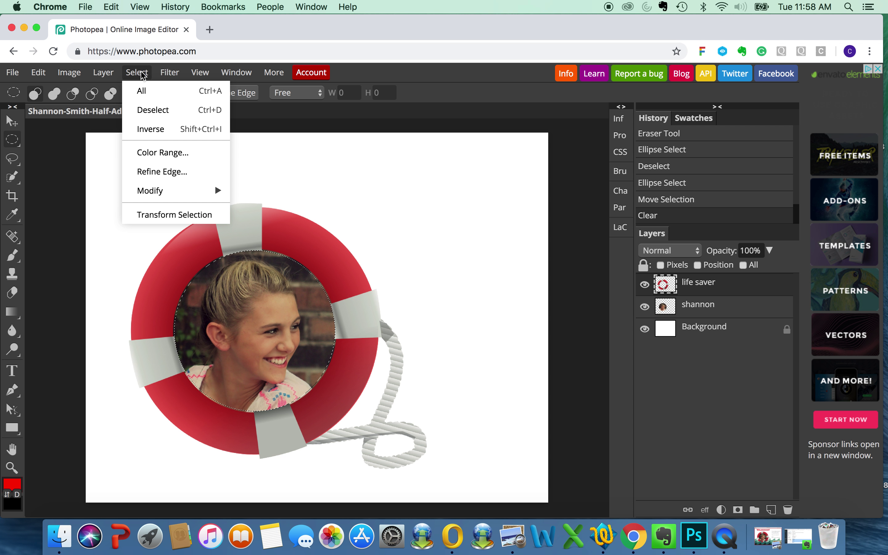
click(157, 114)
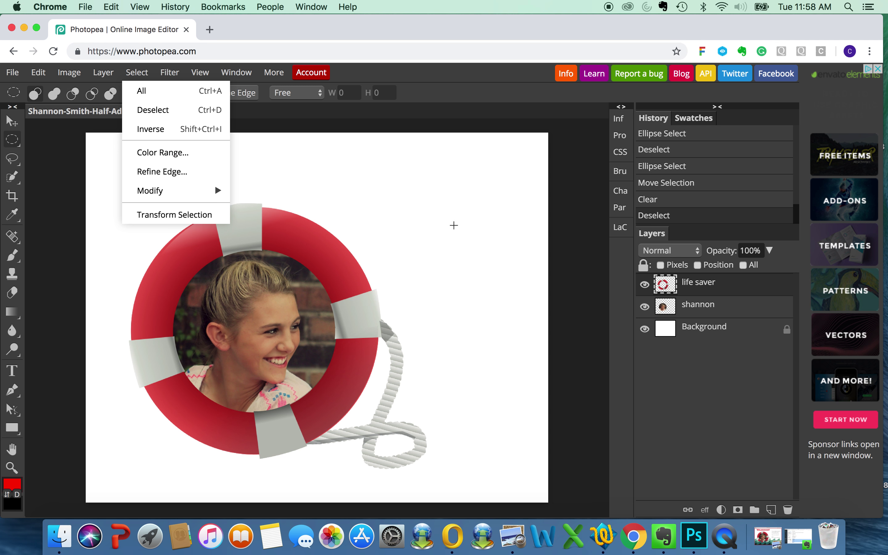
click(454, 226)
click(12, 121)
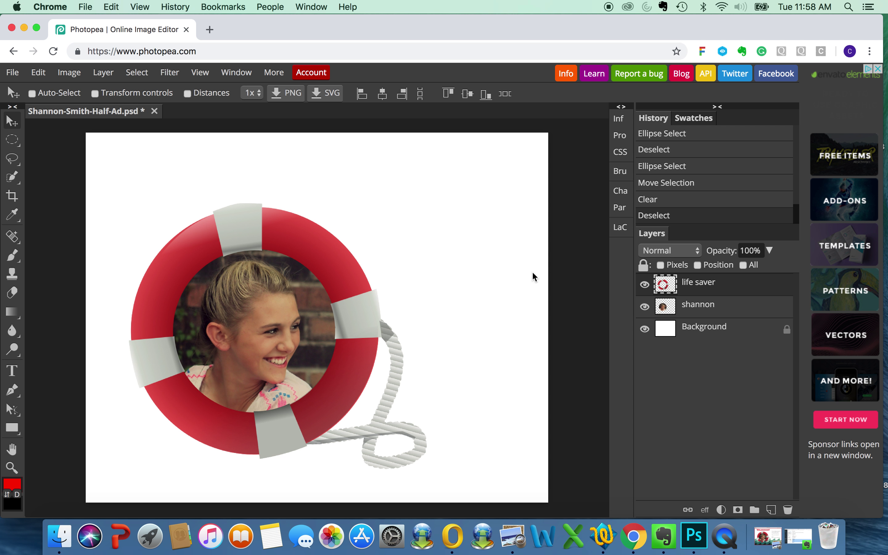
- Move the life ring graphic by itself away from the portrait and undo the move
click(305, 249)
drag(305, 249, 333, 241)
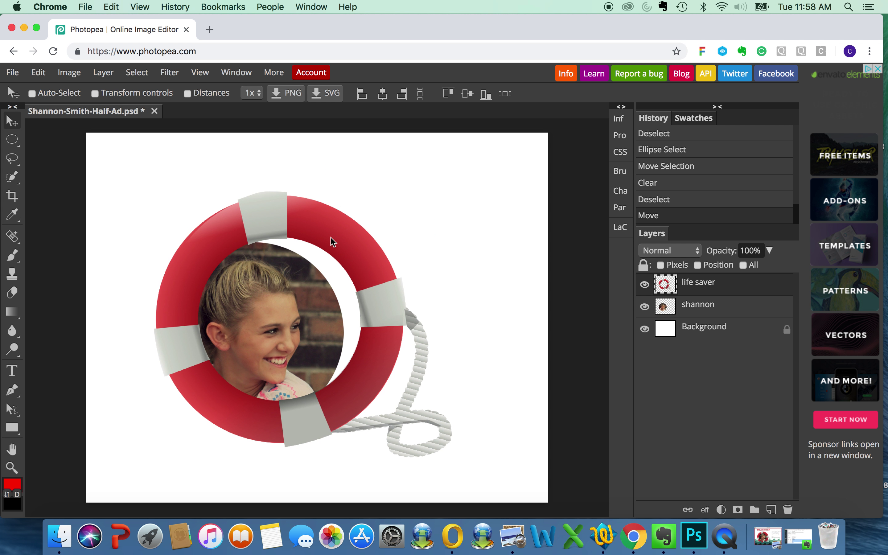
key(super+z)
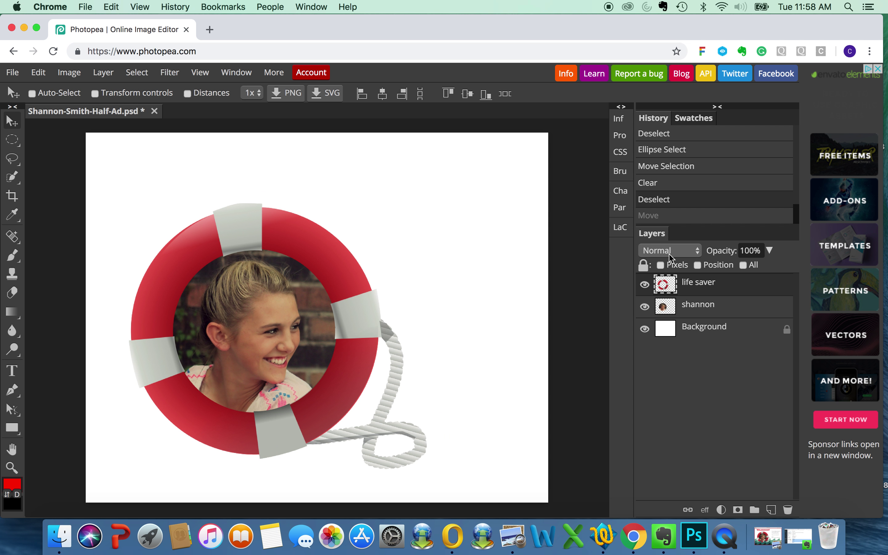
- Merge the portrait layer and the life saver layer into one layer
click(720, 310)
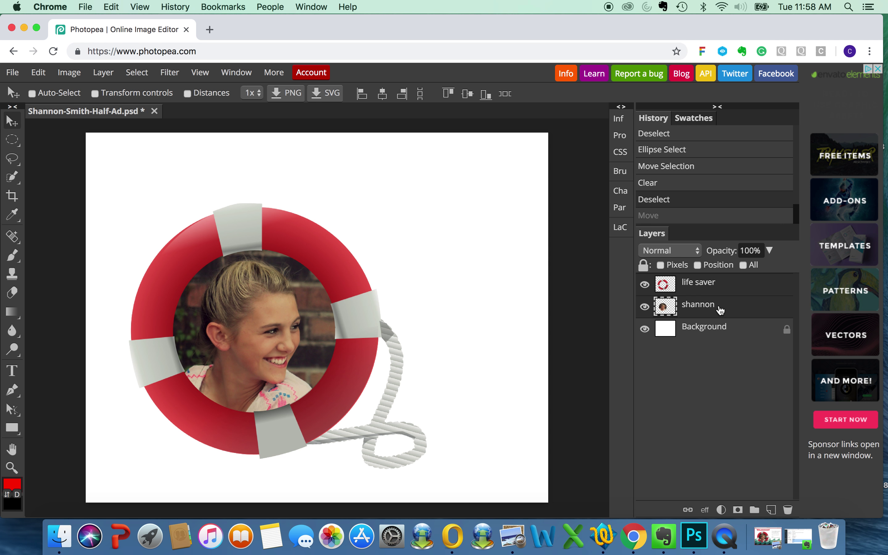
right_click(721, 310)
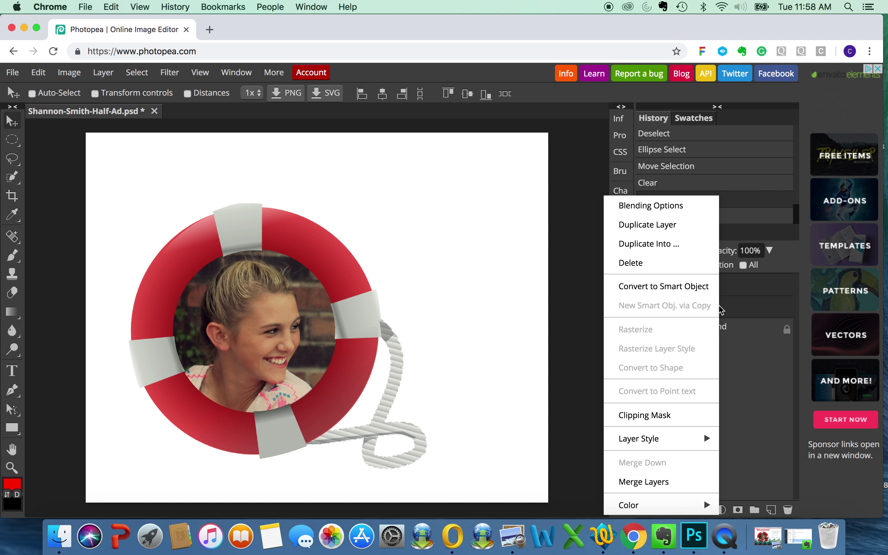
click(657, 483)
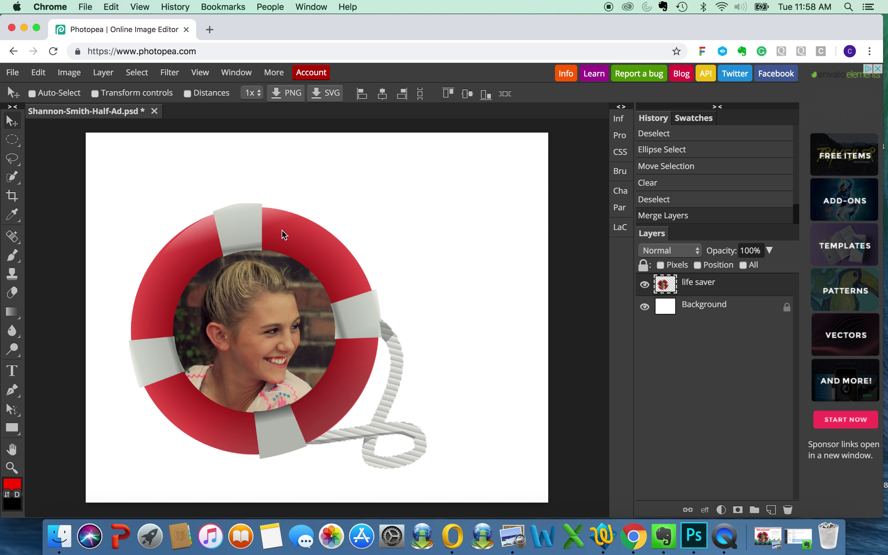
- Scale the merged life ring and portrait proportionally to about 83.2% with Free Transform and shift it slightly down
key(super+t)
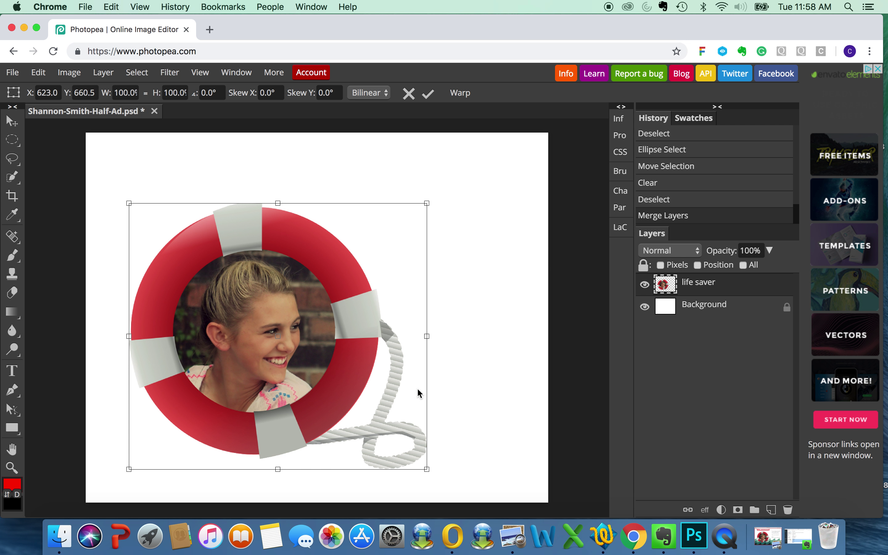
drag(427, 470, 367, 417)
drag(276, 384, 276, 404)
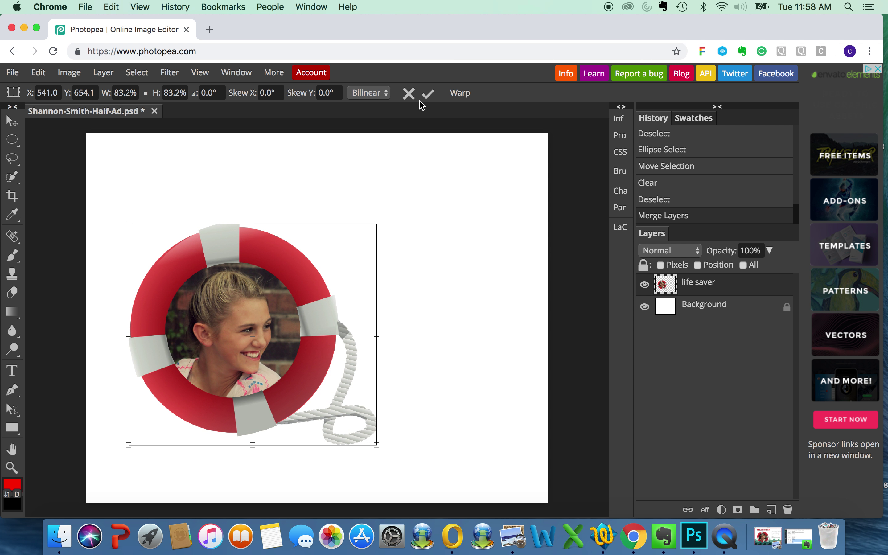
click(428, 95)
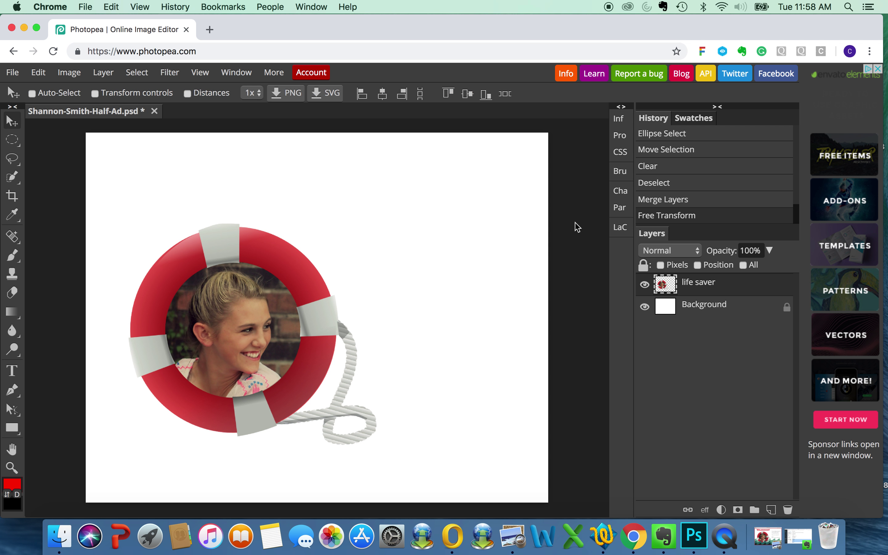
- Check the finished full-page ad in Preview, and place Tiled Wave Pattern.png from the Graphics folder into the half-page ad
click(778, 546)
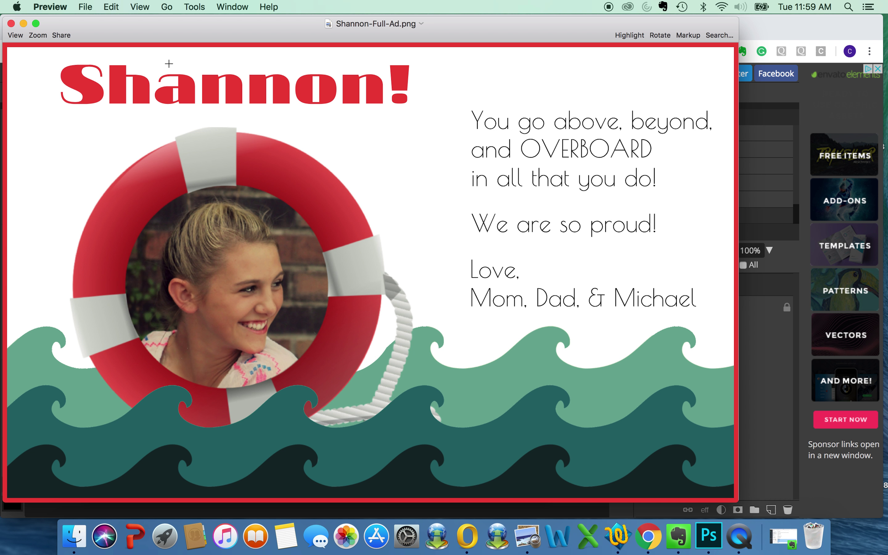
click(23, 23)
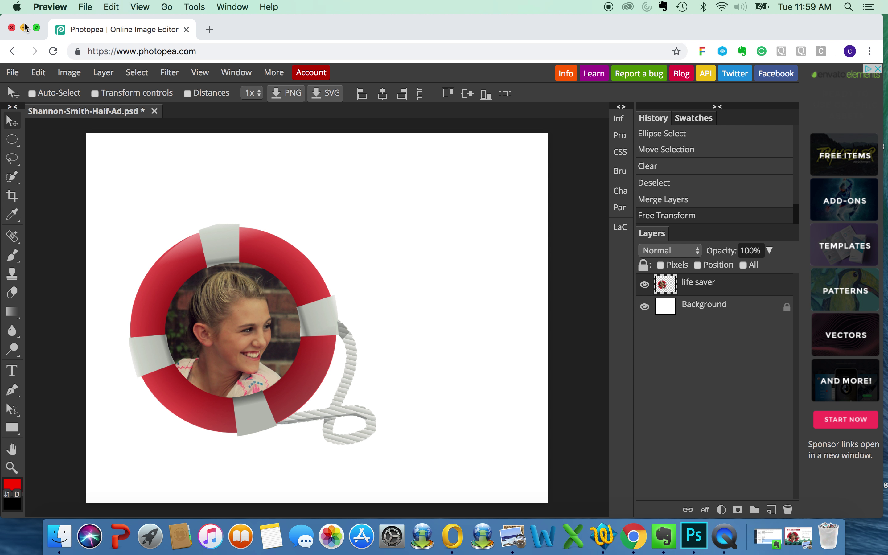
click(15, 76)
click(13, 73)
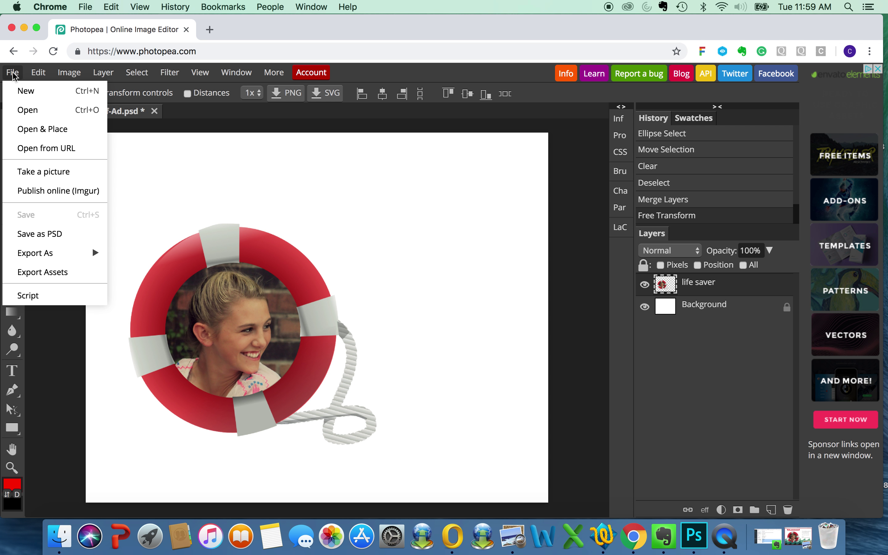
click(58, 131)
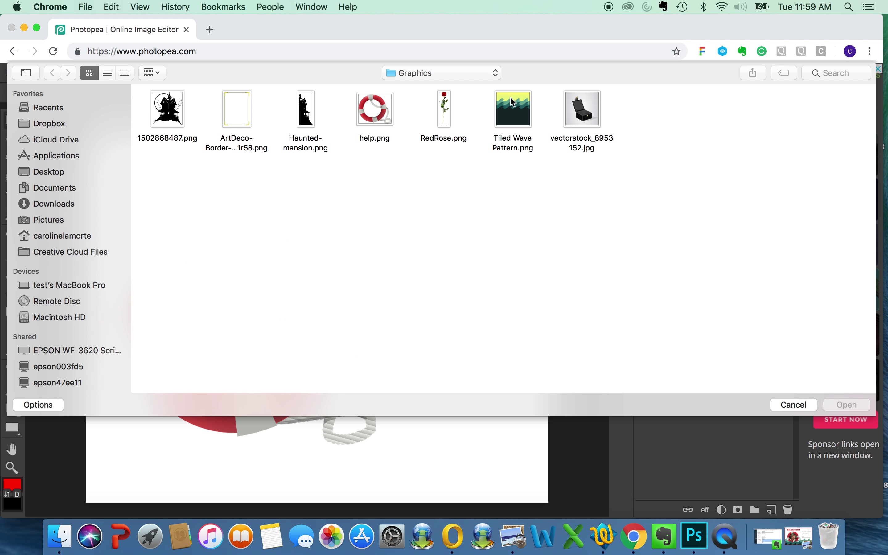
click(521, 116)
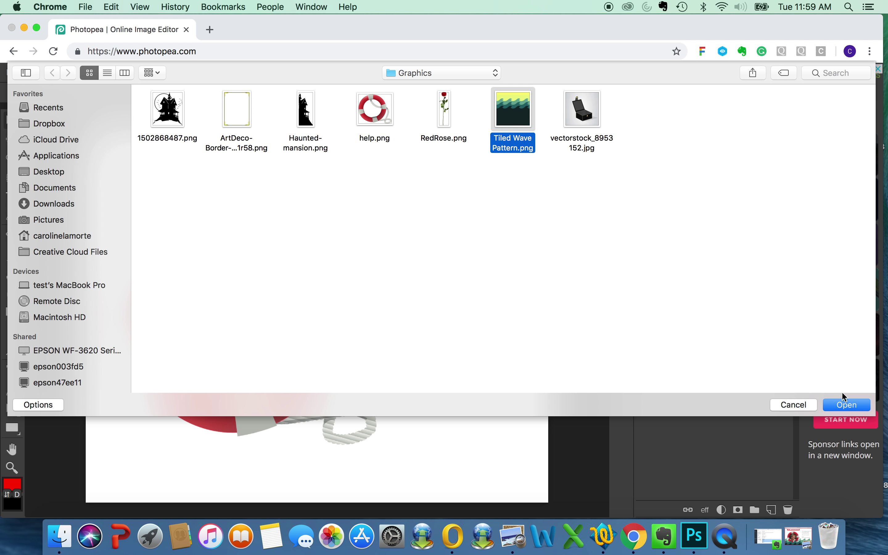
click(851, 404)
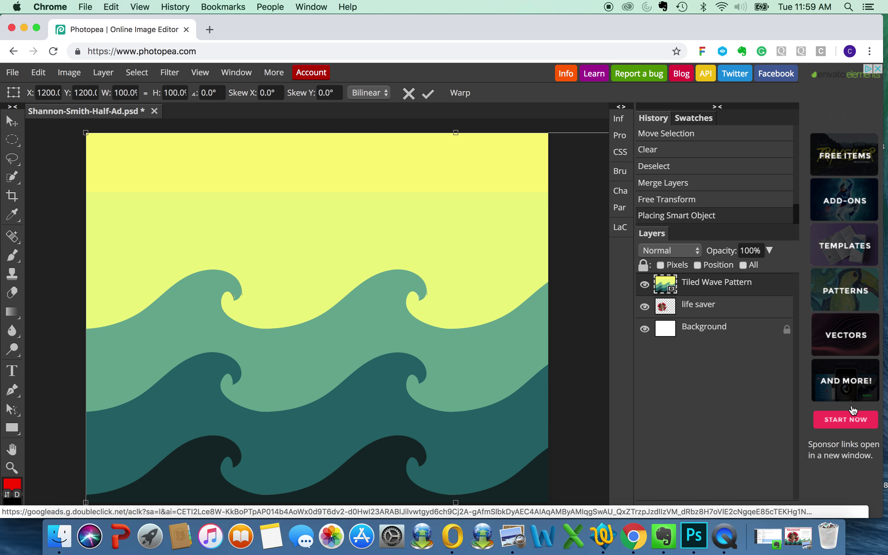
- Scale the wave pattern to about 50.5% over the lower part of the canvas and put its layer below the life saver layer
key(super+minus)
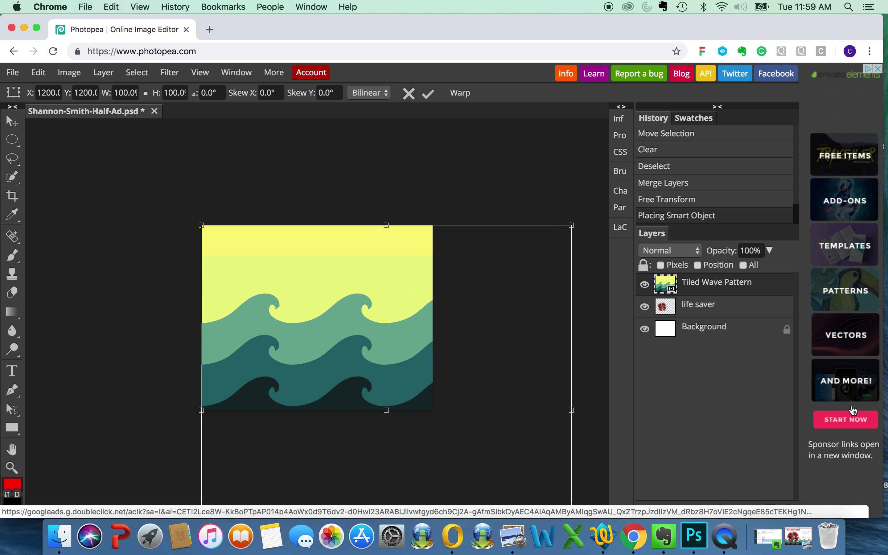
key(super+minus)
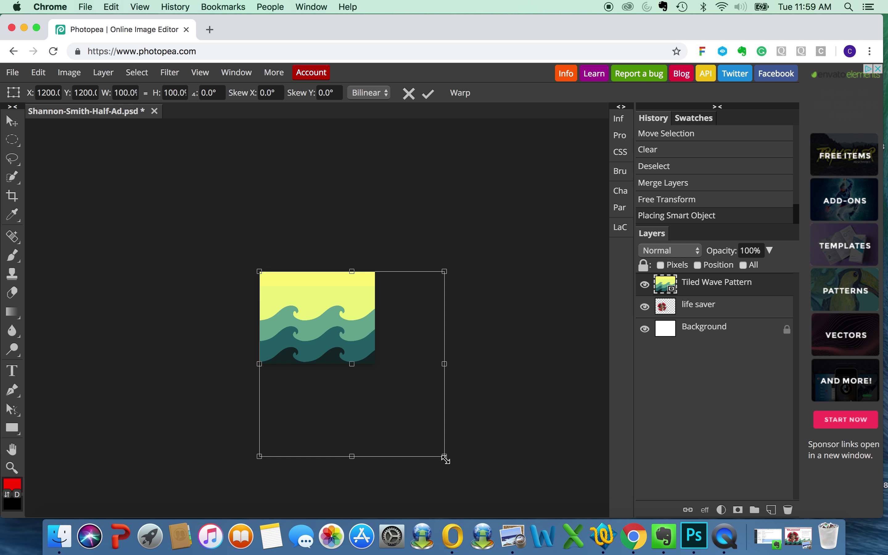
drag(446, 457, 353, 380)
drag(342, 304, 341, 330)
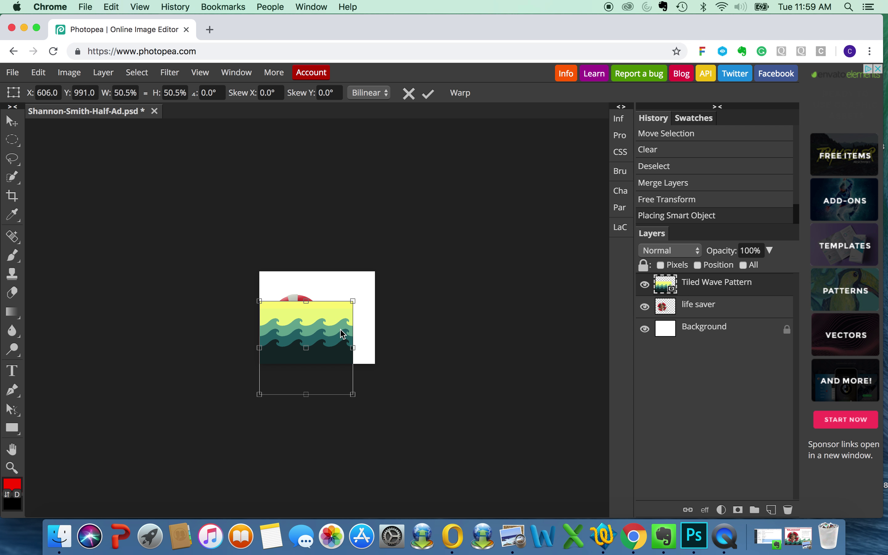
key(super+0)
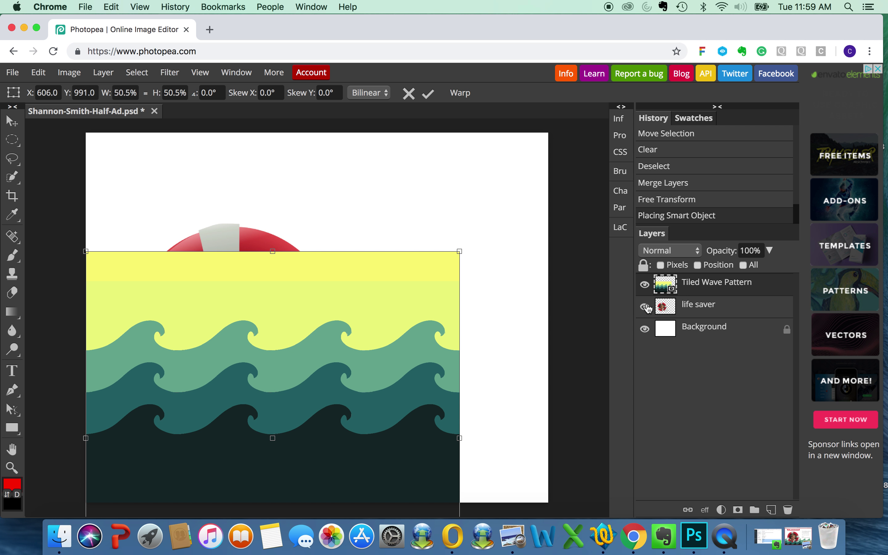
drag(702, 287, 703, 316)
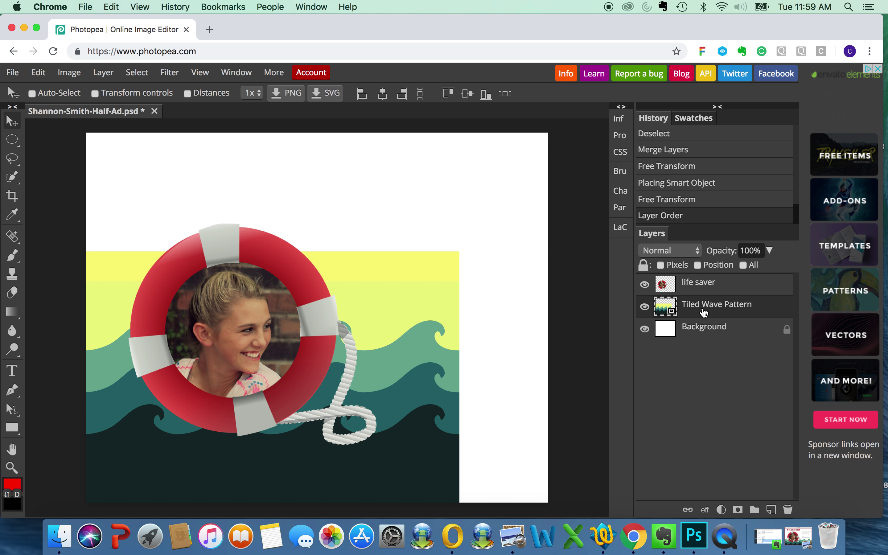
- Resize the wave pattern to about 48.5% width and 55% height with Free Transform, aligned to the canvas's left edge behind the life ring
key(super+t)
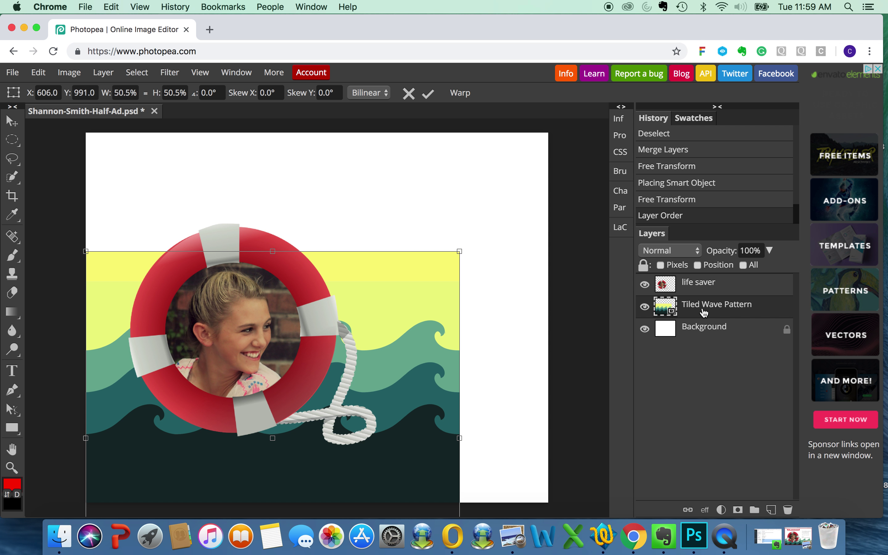
drag(459, 253, 550, 210)
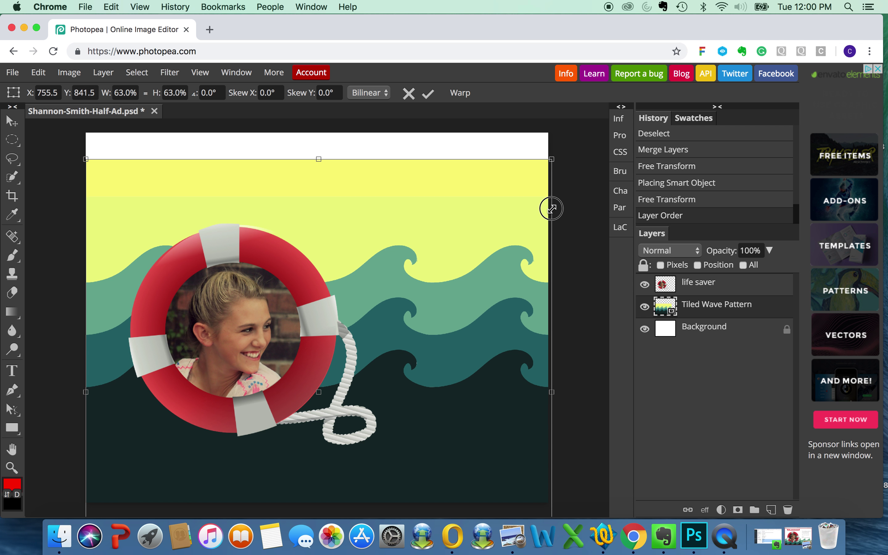
drag(464, 319, 465, 391)
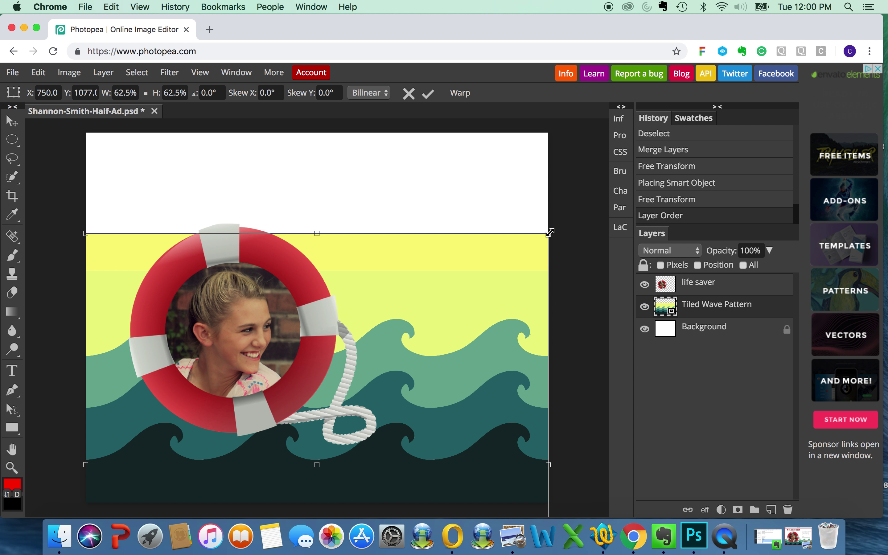
drag(550, 232, 444, 289)
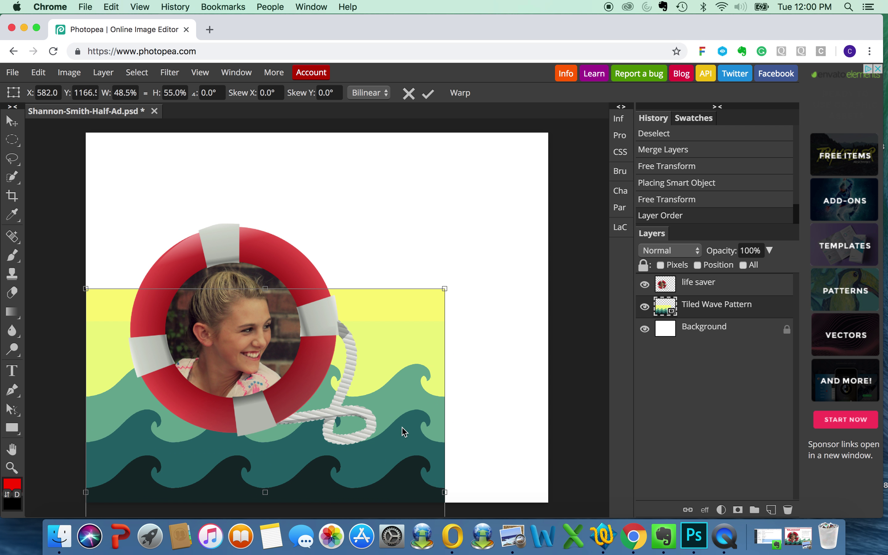
drag(402, 428, 403, 407)
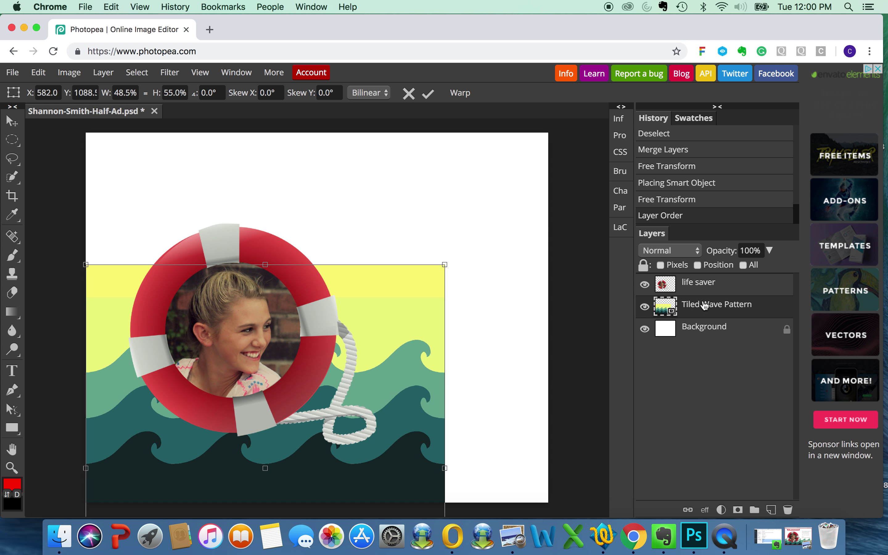
- Duplicate the Tiled Wave Pattern layer and move the copy right so the waves continue to the canvas's right edge
right_click(726, 306)
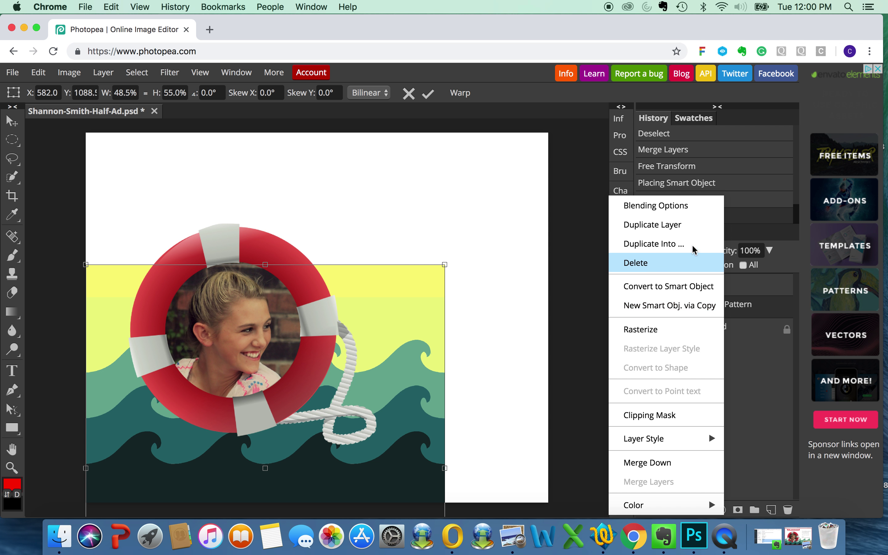
click(678, 225)
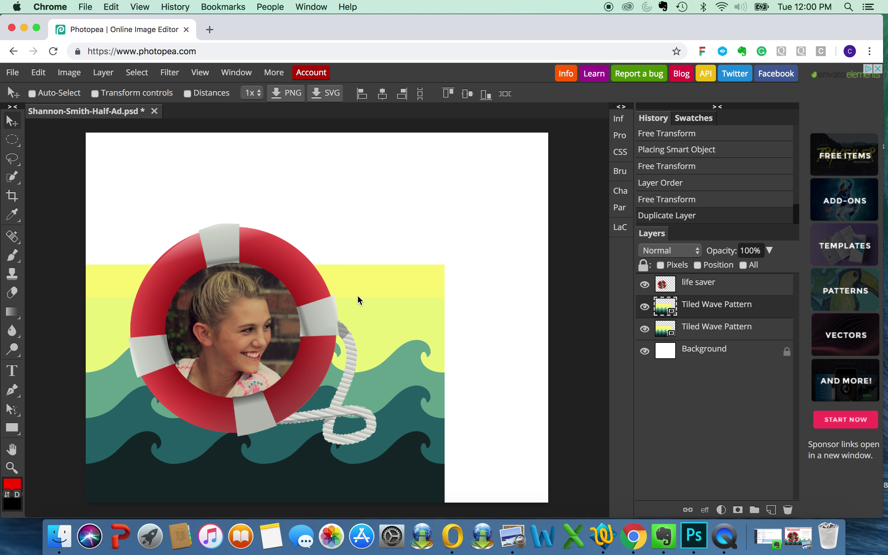
drag(384, 294, 739, 301)
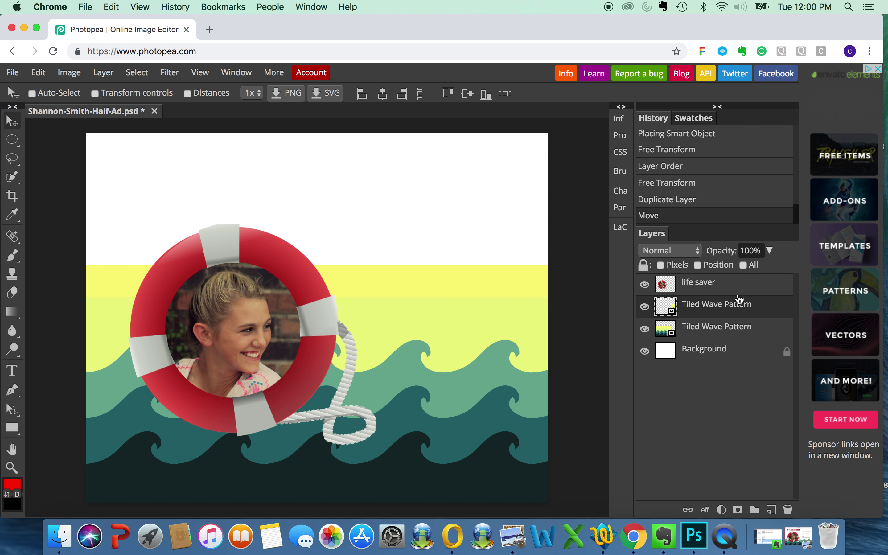
- Merge the two Tiled Wave Pattern layers and move the merged waves down toward the canvas's bottom edge
click(736, 330)
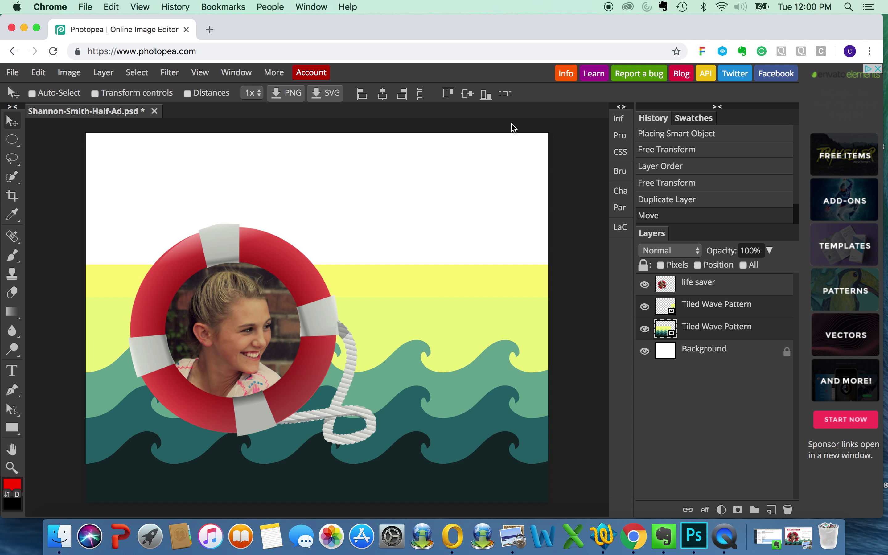
click(470, 96)
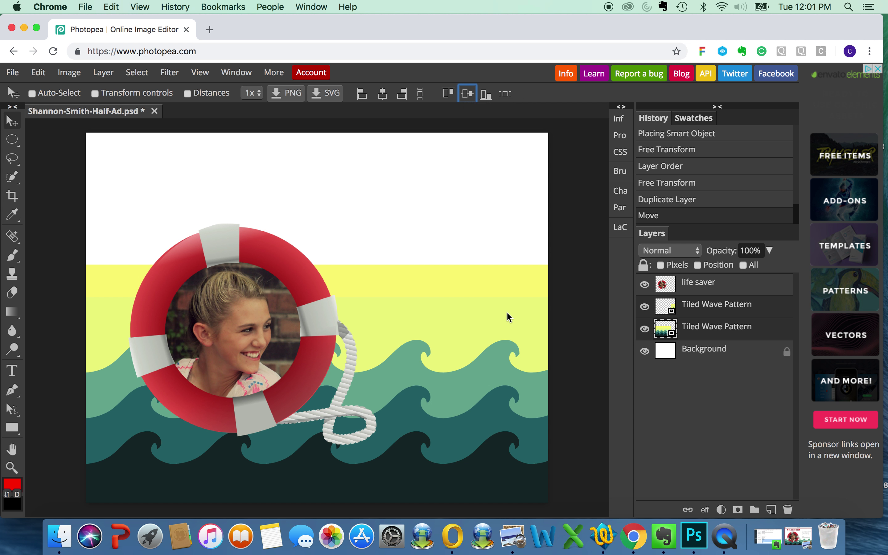
right_click(717, 322)
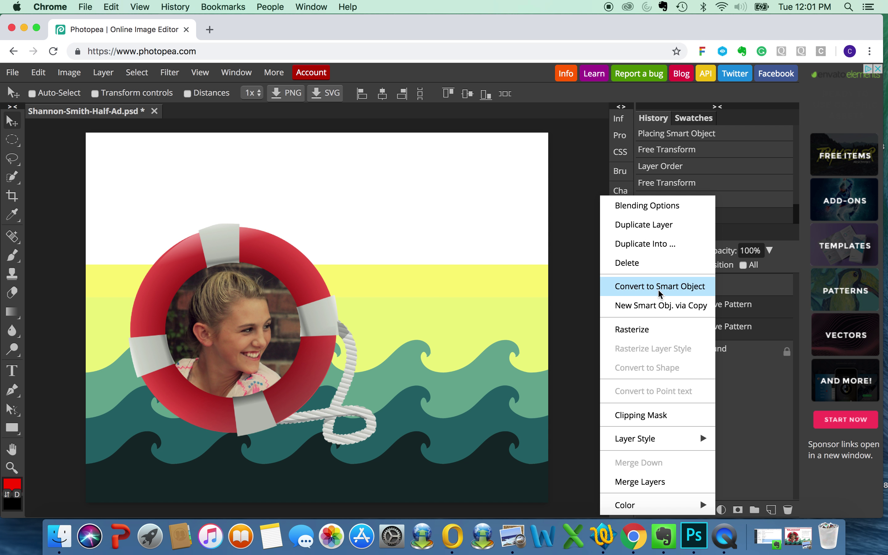
click(639, 482)
drag(459, 303, 460, 347)
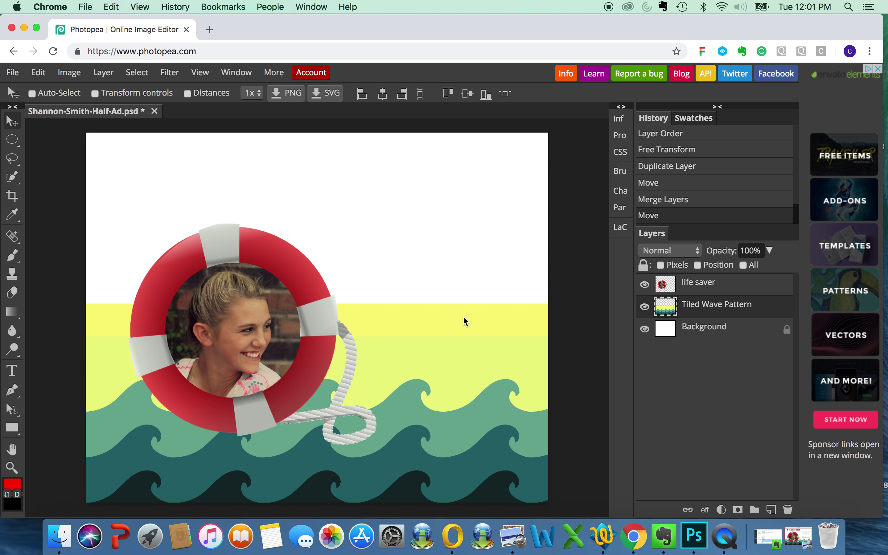
- Try an Eraser stroke through the yellow area above the waves and undo it
click(12, 293)
drag(396, 311, 463, 360)
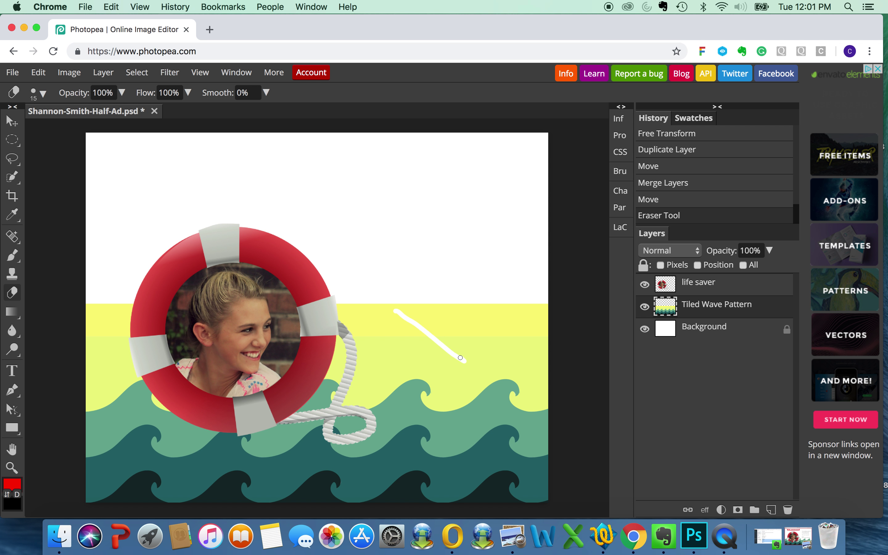
key(super+z)
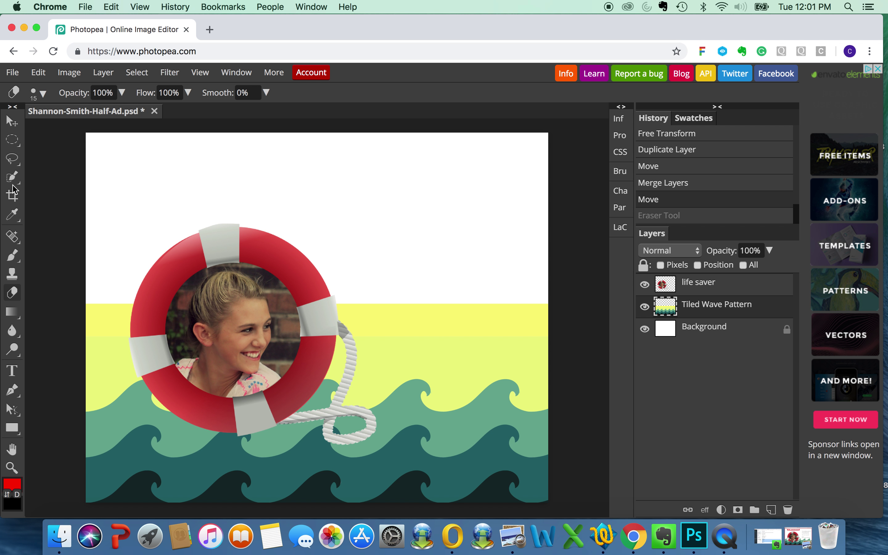
- Remove both yellow areas above the waves on the Tiled Wave Pattern layer using the Magic Wand, and clear the selection outline
mouse_move(20, 179)
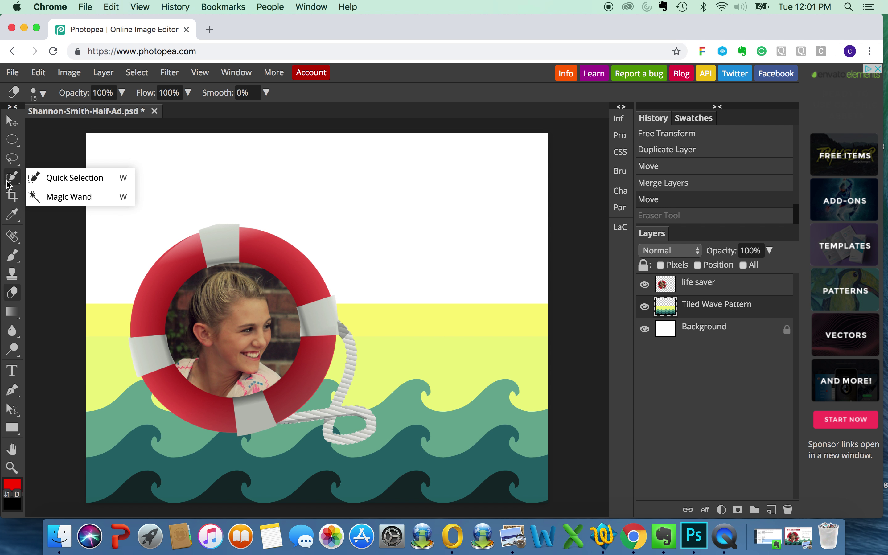
click(70, 201)
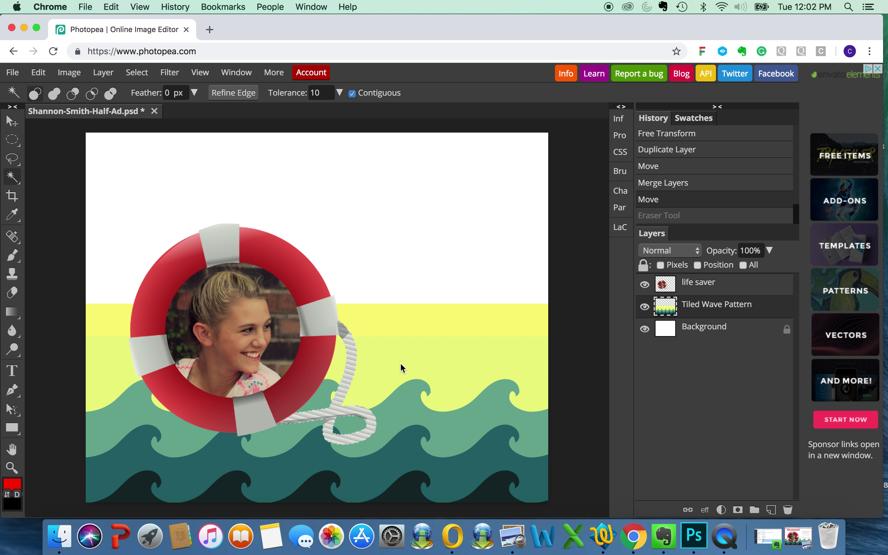
click(428, 366)
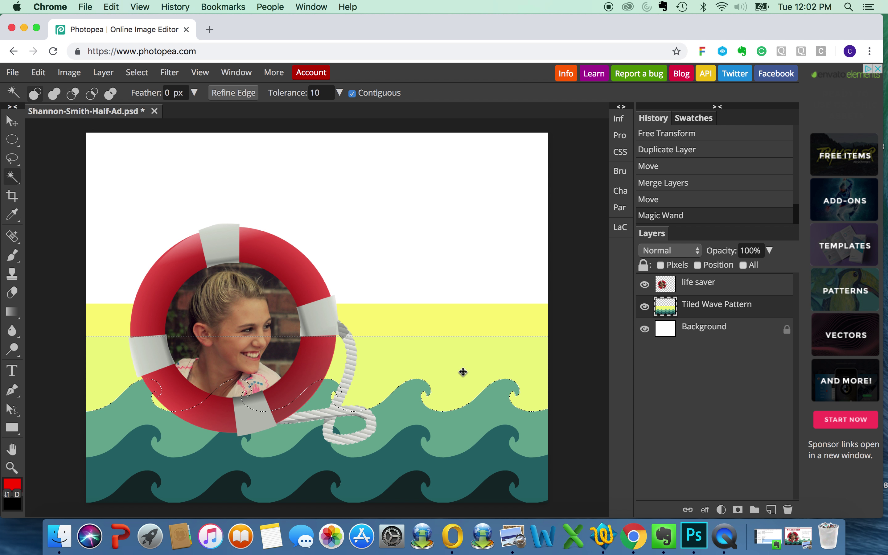
key(Delete)
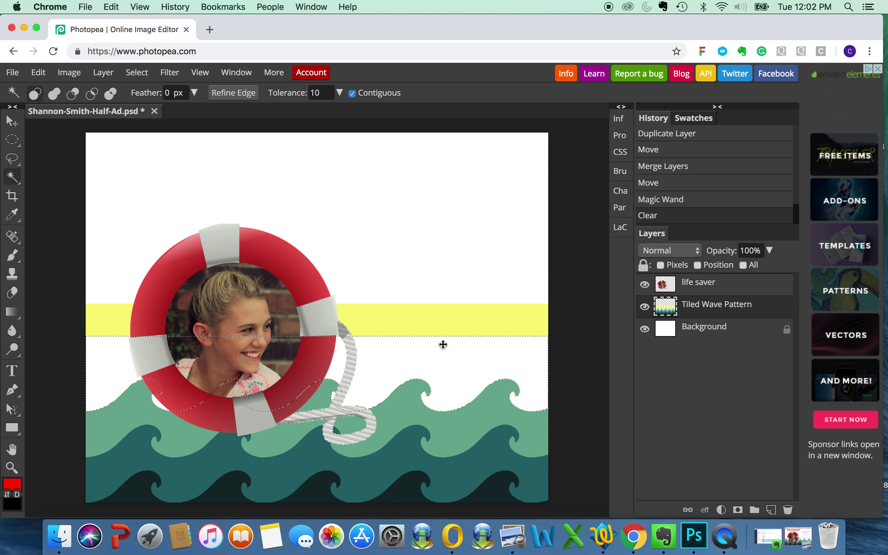
click(469, 319)
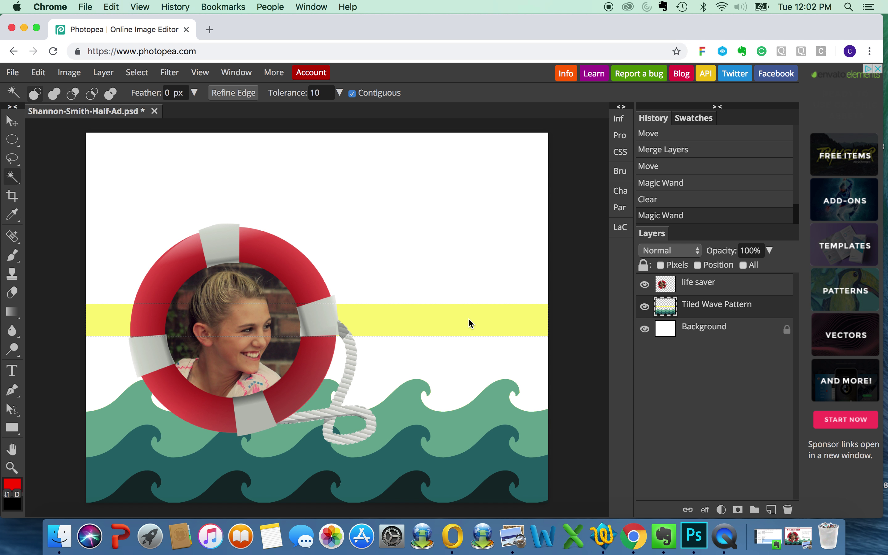
key(Delete)
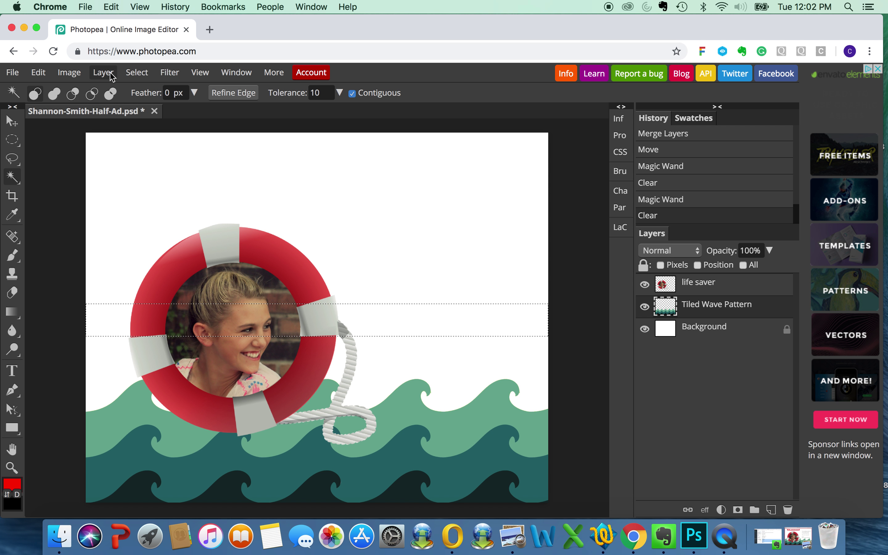
click(137, 74)
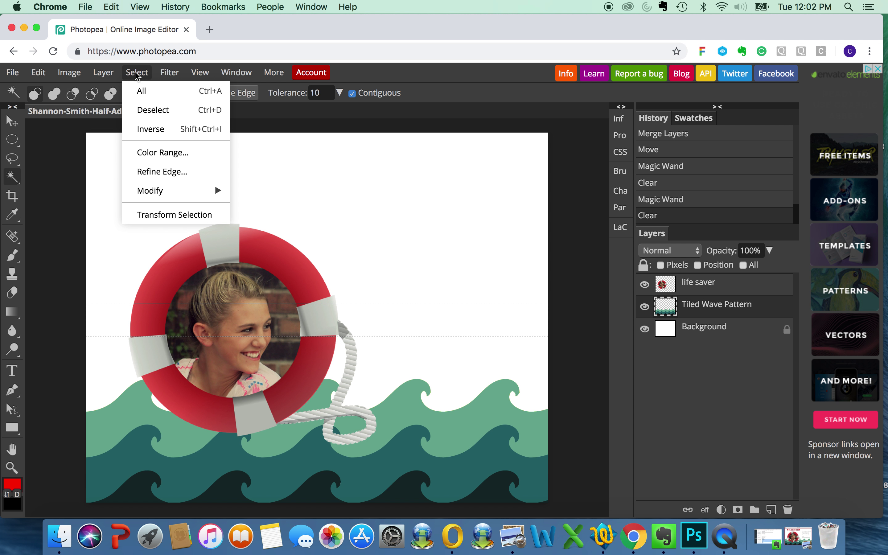
click(161, 110)
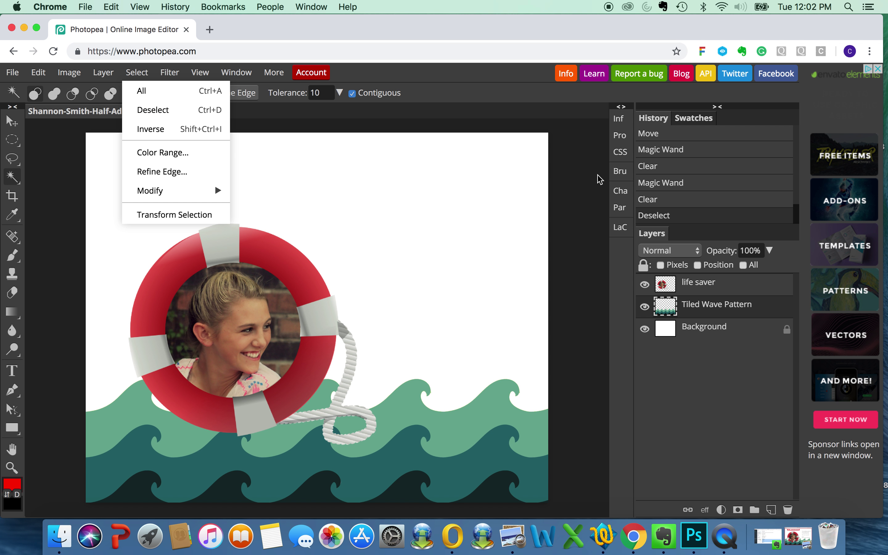
- Try to erase a Magic Wand selection on the life saver layer's upper grey band, undo it and reselect the band
click(714, 281)
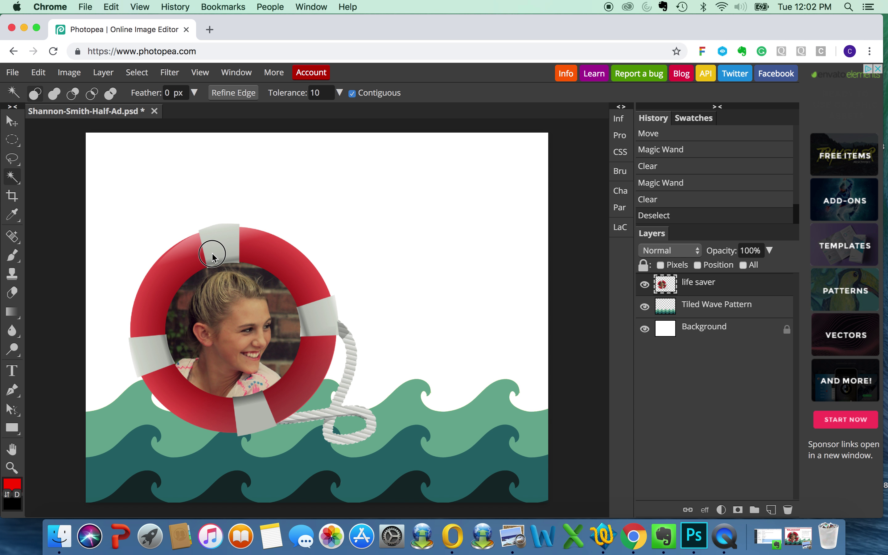
click(224, 261)
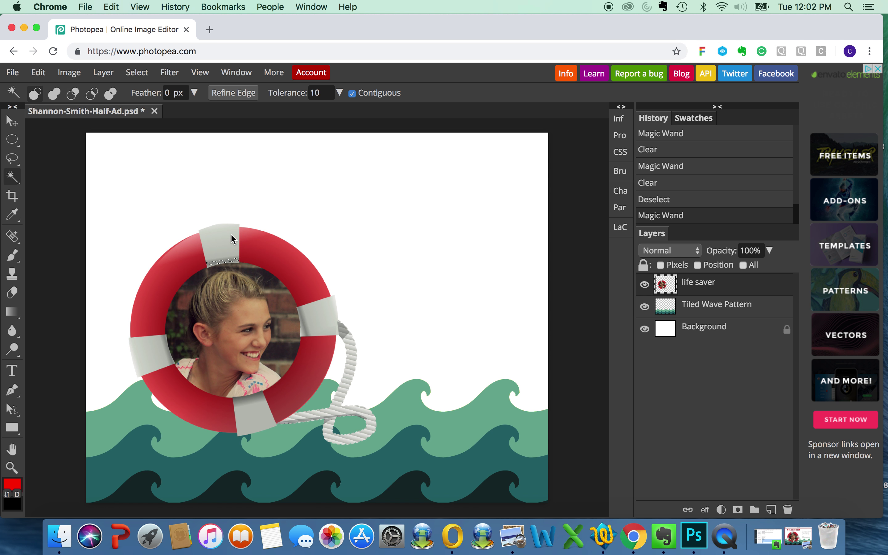
key(alt+ctrl+t)
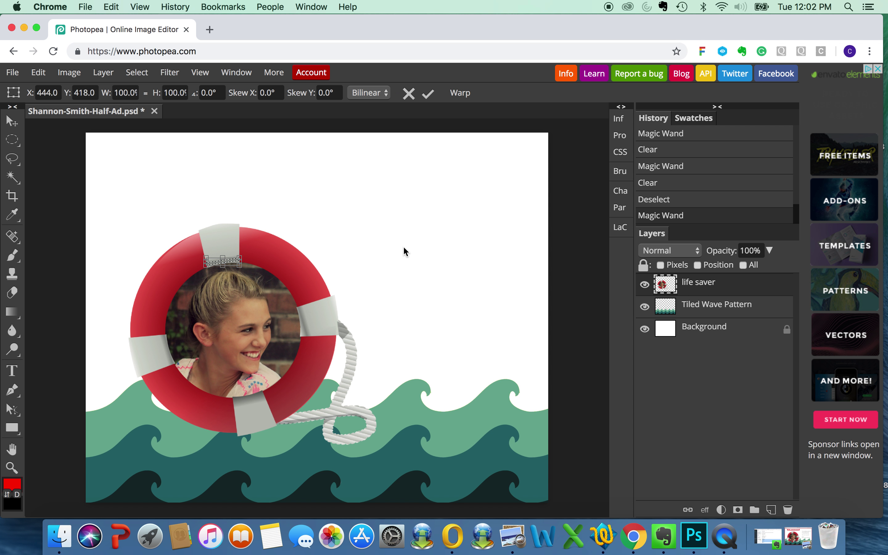
key(Return)
key(Delete)
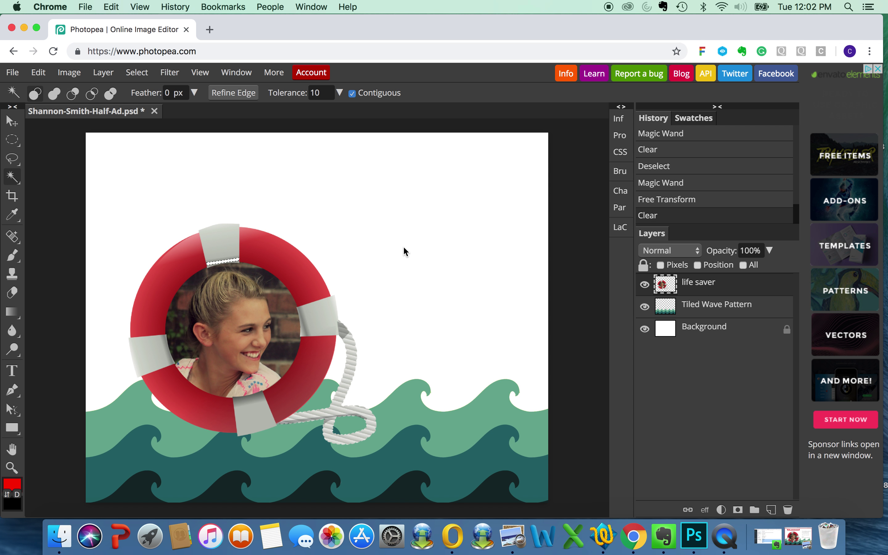
key(ctrl+z)
key(ctrl+d)
click(222, 239)
- Deselect the grey band and move the life saver layer down so the ring and rope sit lower over the waves
click(12, 121)
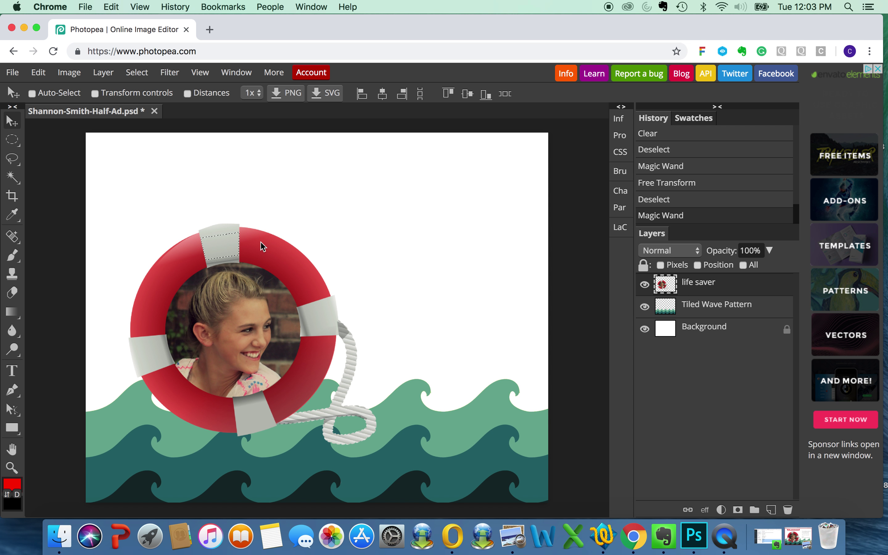
key(super+d)
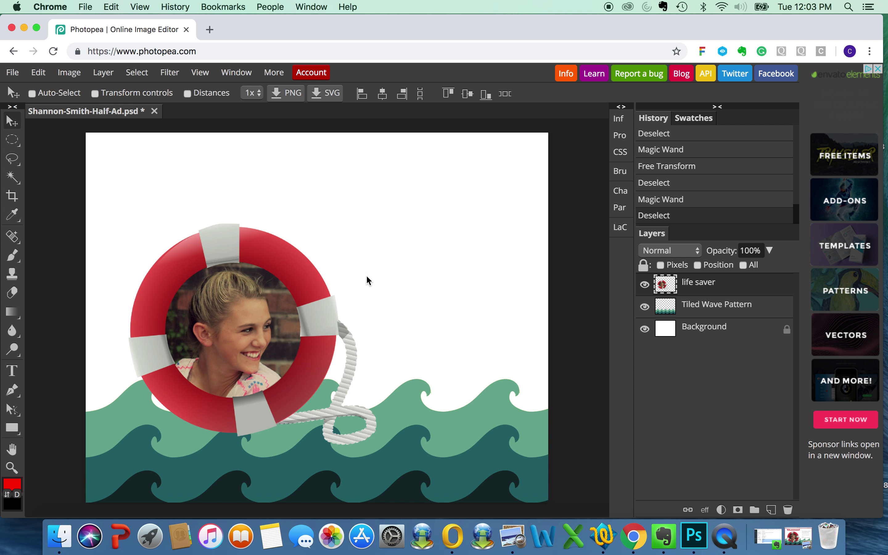
drag(282, 265, 280, 278)
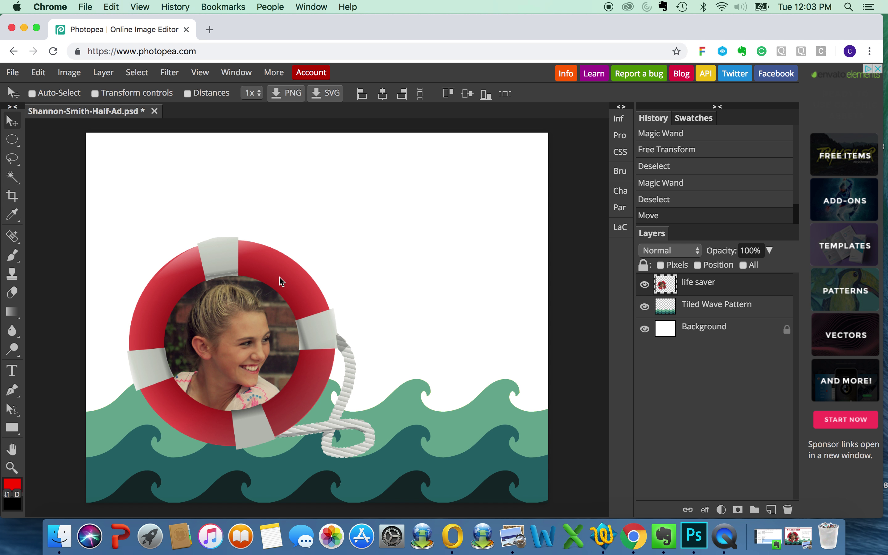
click(13, 178)
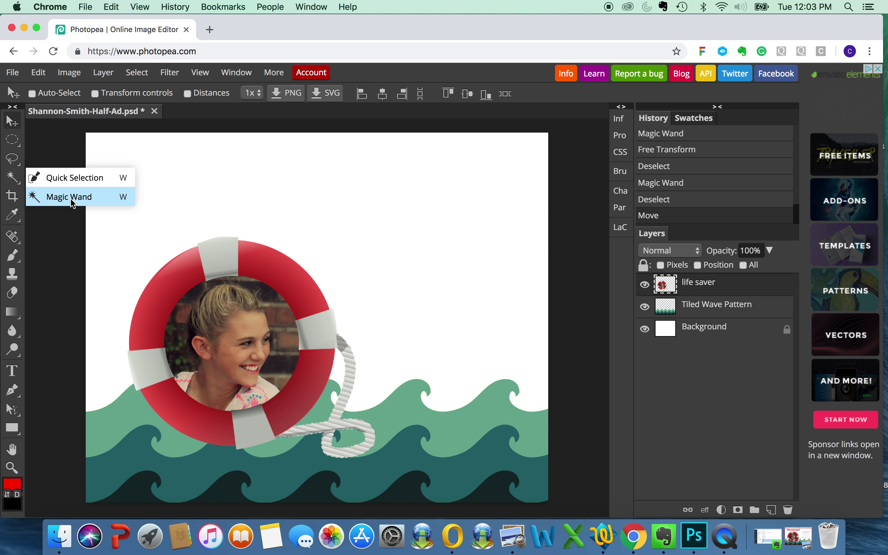
click(12, 122)
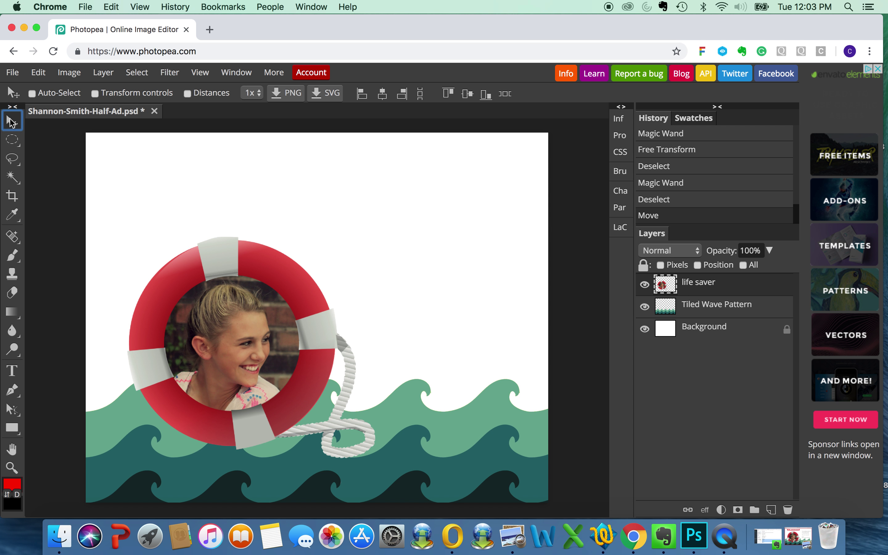
drag(239, 261, 238, 269)
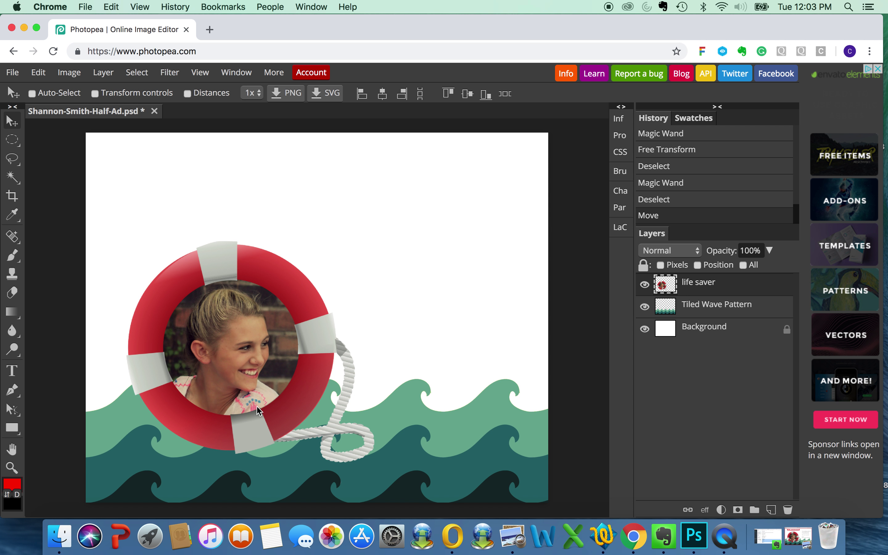
drag(302, 401, 299, 417)
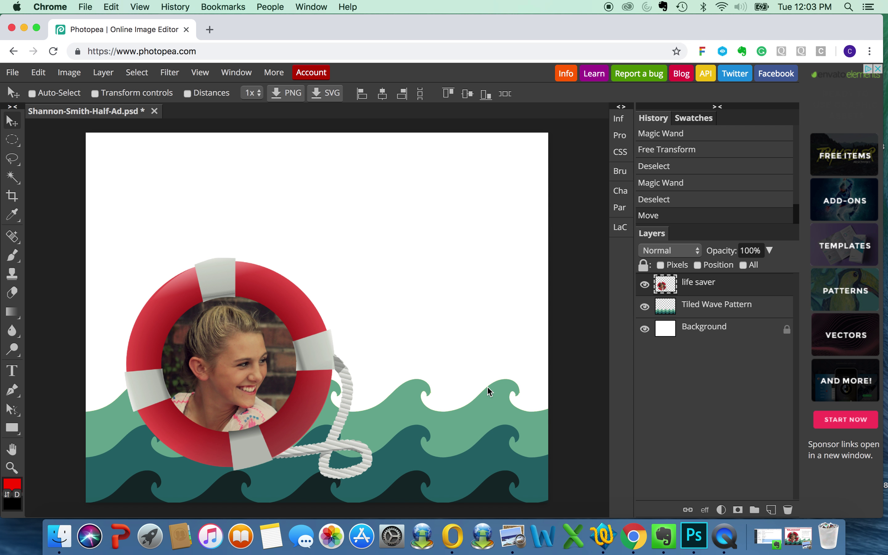
- Select the light green wave on the Tiled Wave Pattern layer with the Magic Wand, cut it and paste it onto its own layer
click(711, 311)
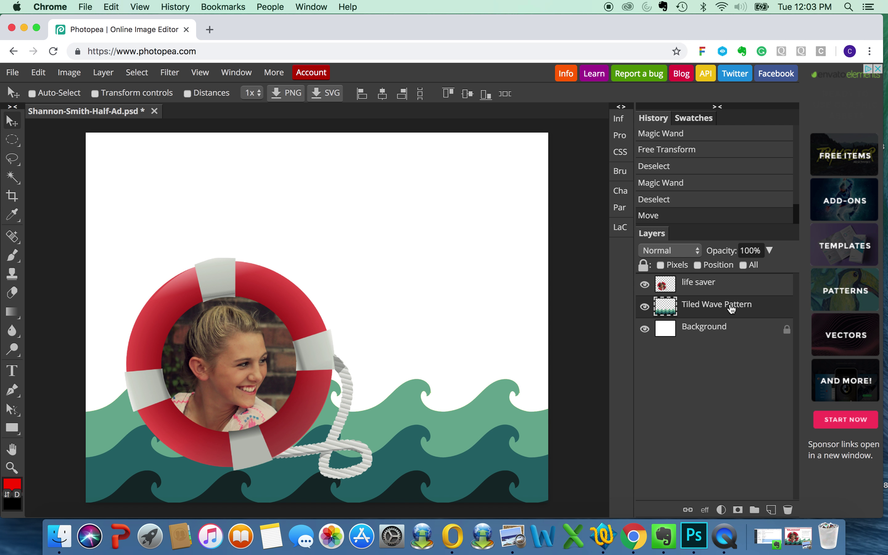
click(15, 182)
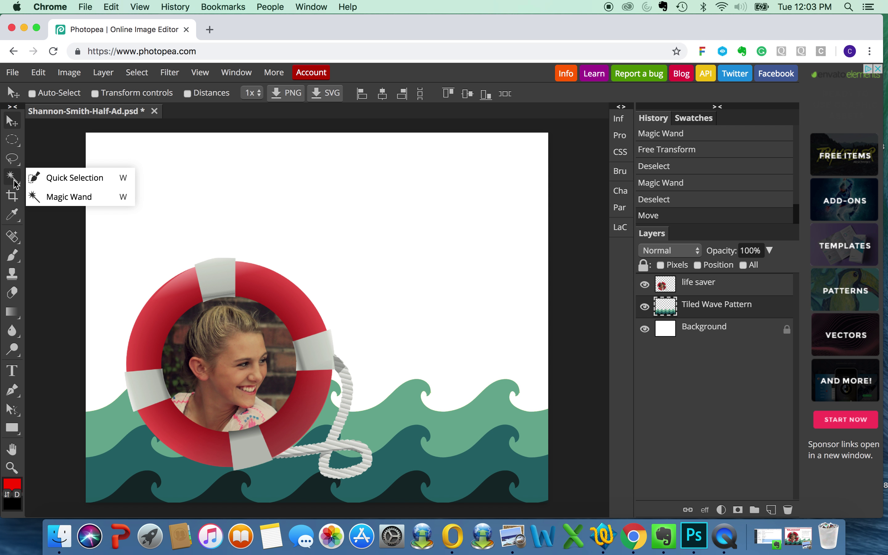
click(50, 200)
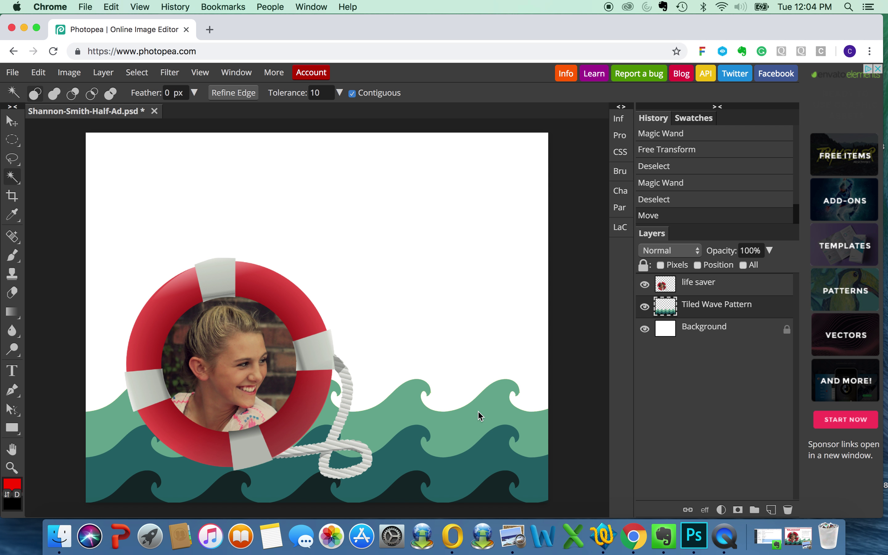
click(470, 426)
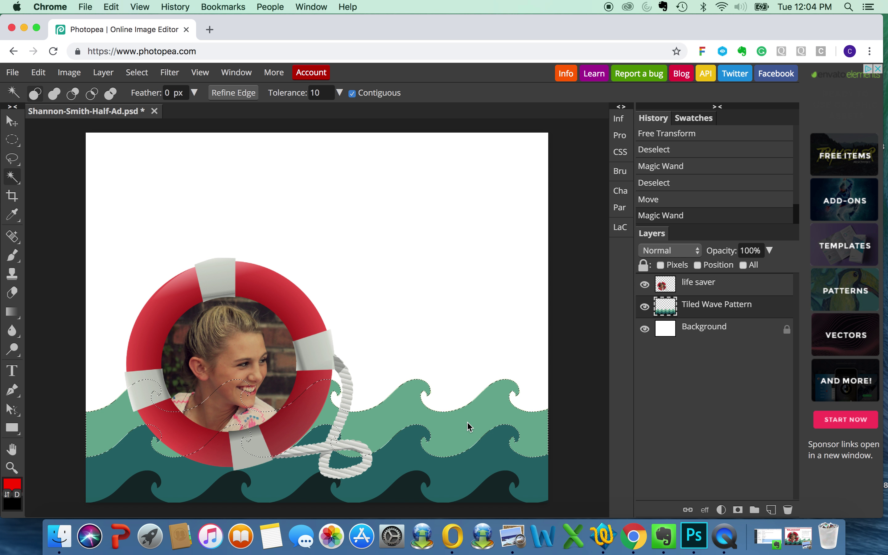
key(Delete)
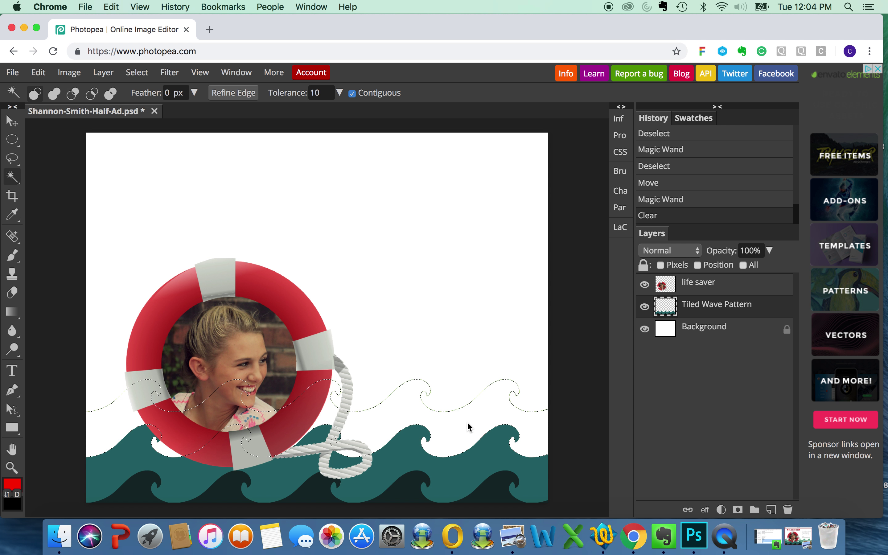
key(super+v)
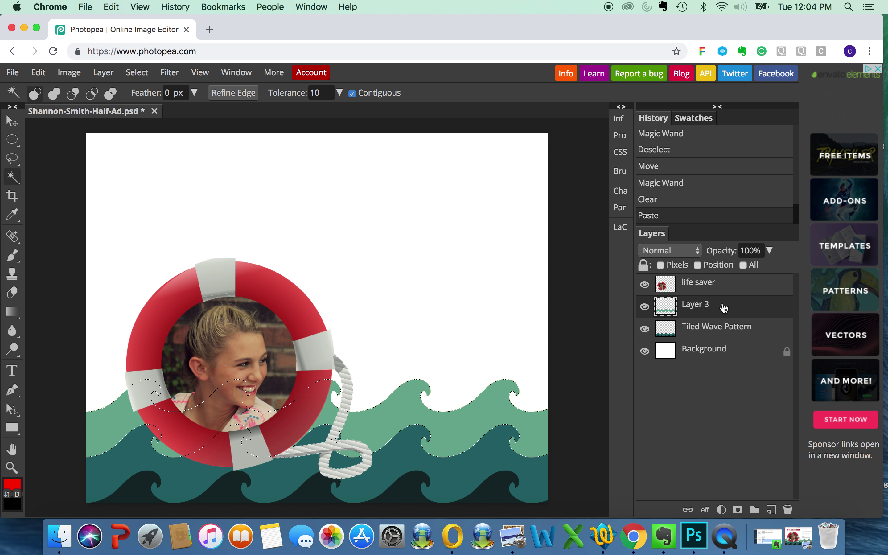
- Deselect and toggle the visibility of the light green wave layer and the Tiled Wave Pattern layer to check their separation
click(645, 308)
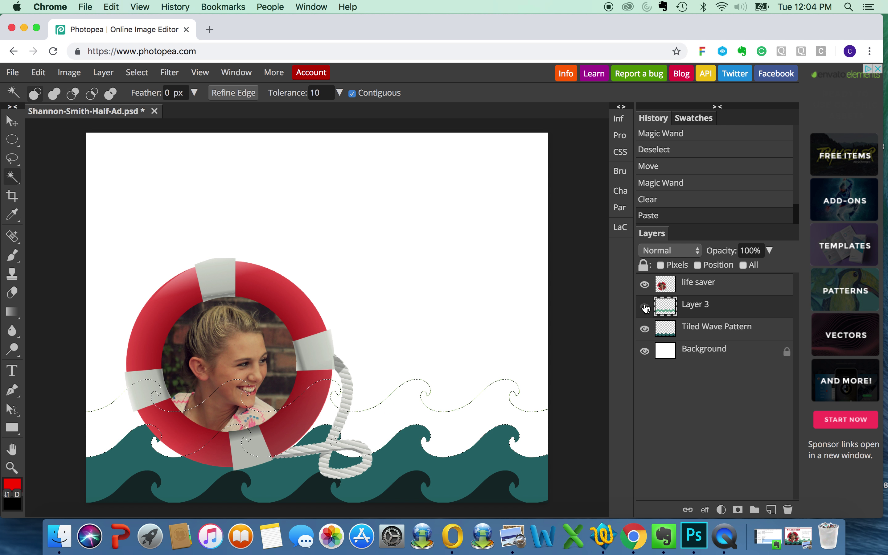
key(super+d)
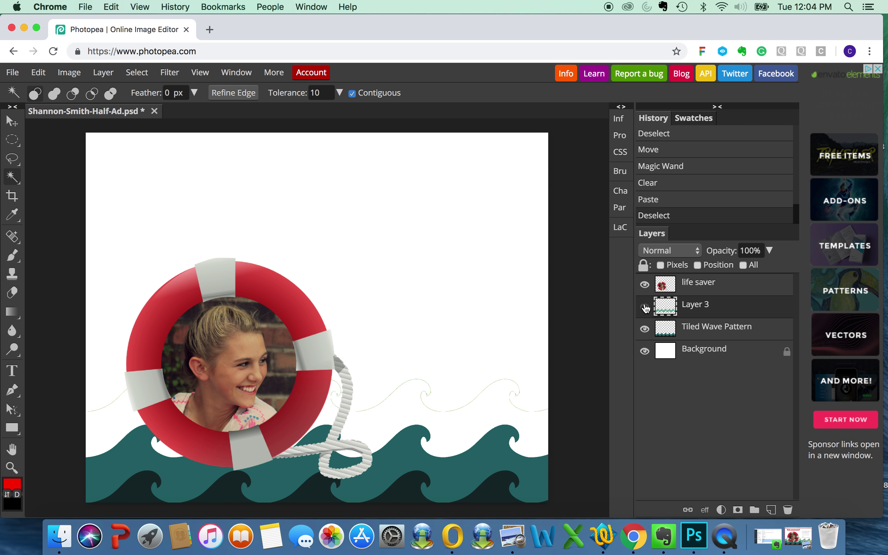
click(646, 308)
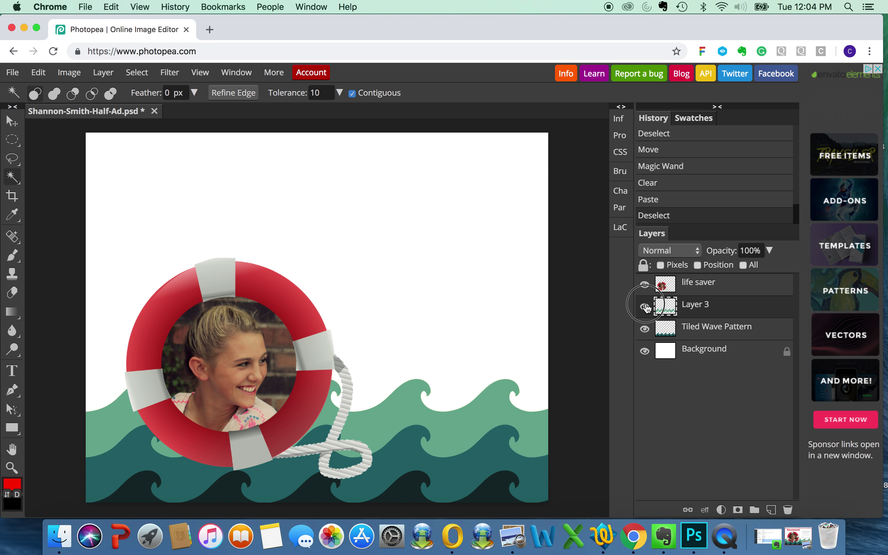
click(646, 308)
click(646, 307)
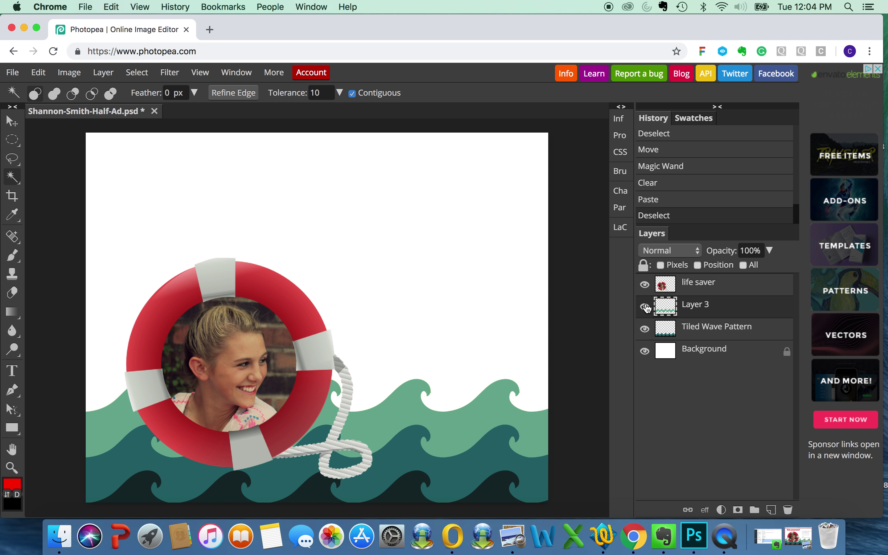
click(646, 330)
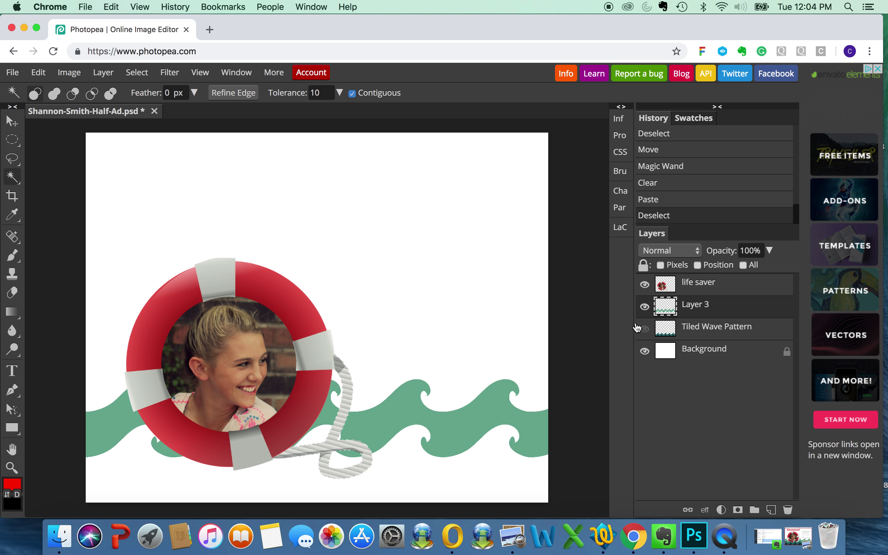
click(647, 330)
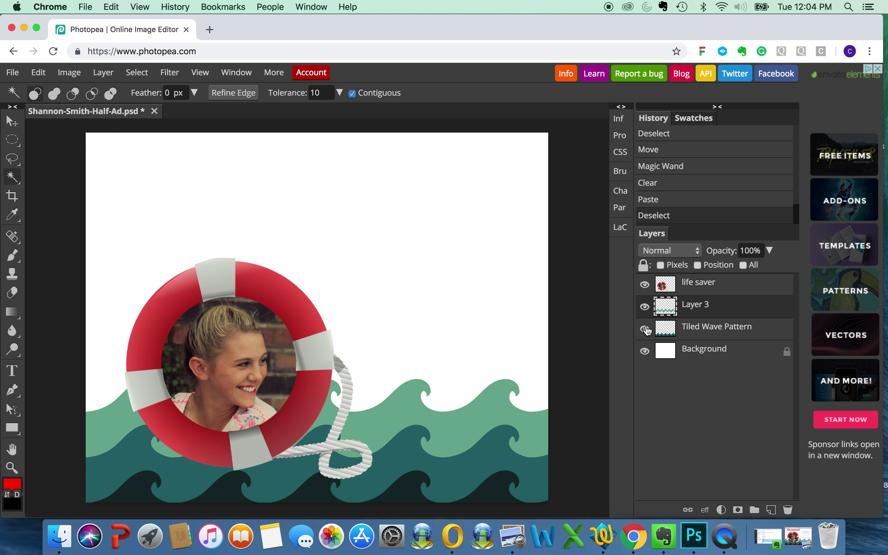
click(645, 307)
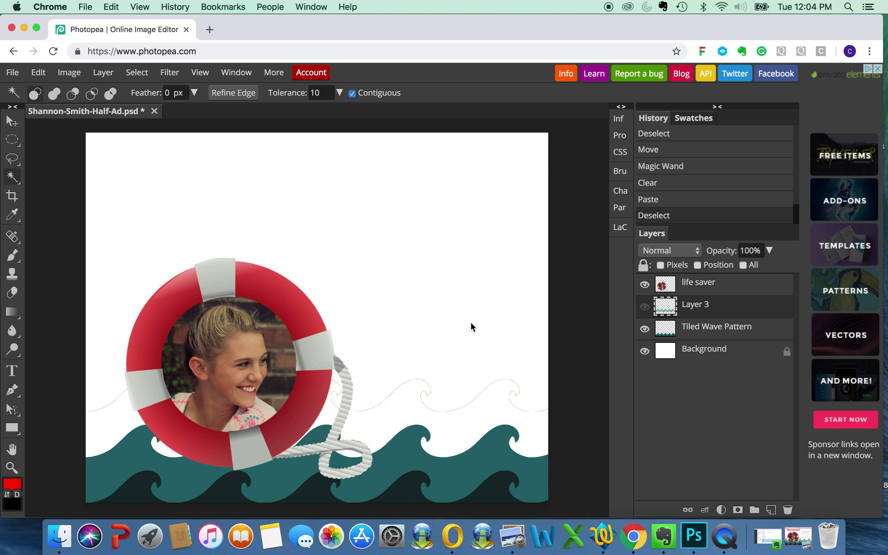
click(646, 307)
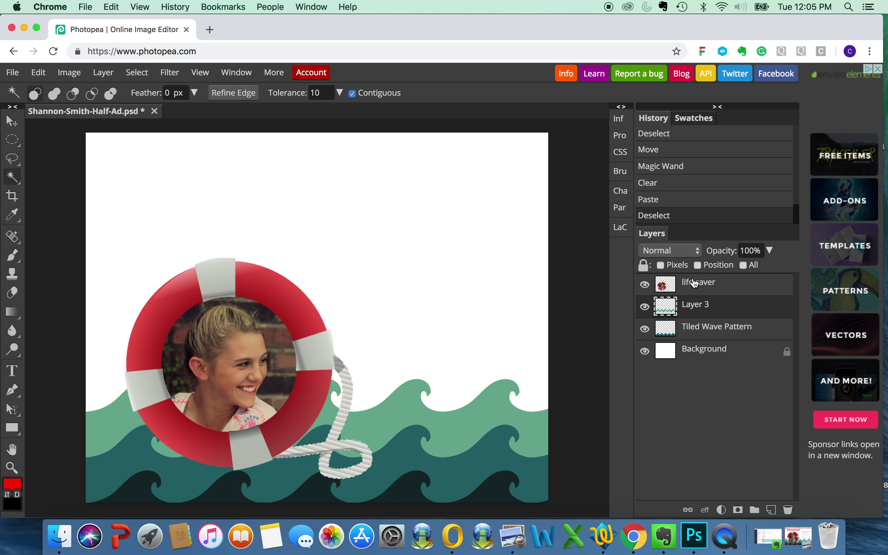
- Reorder the layers so the life saver sits below Tiled Wave Pattern and above the light green wave layer
drag(696, 284, 694, 342)
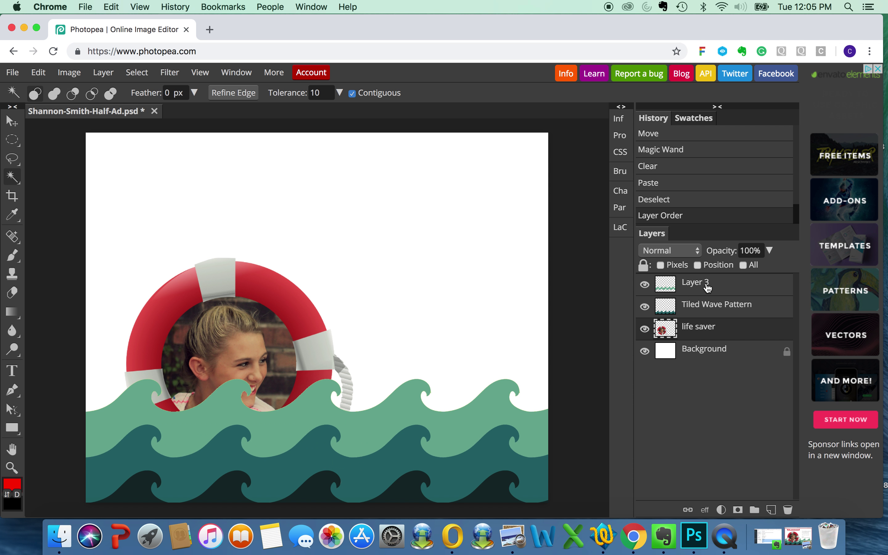
drag(695, 283, 700, 341)
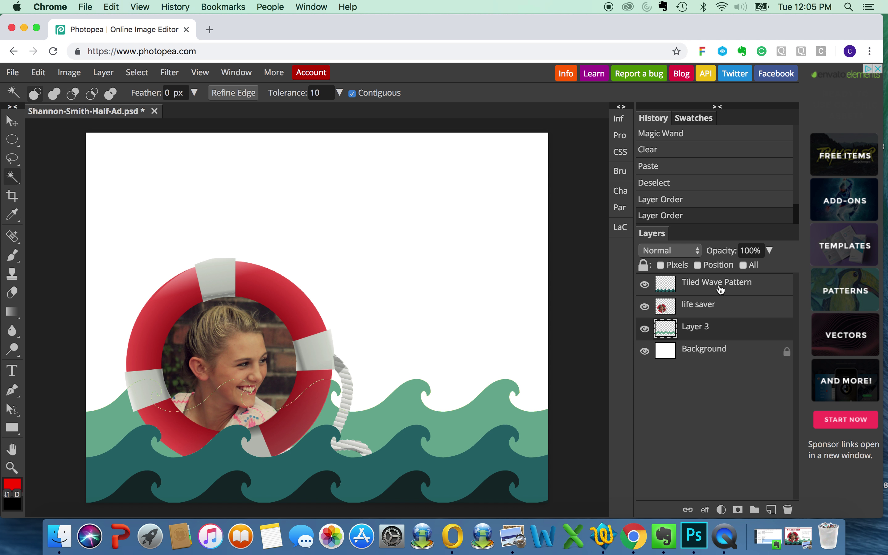
- Erase the thin leftover wave outline crossing the ring's left white band on the Tiled Wave Pattern layer
click(706, 286)
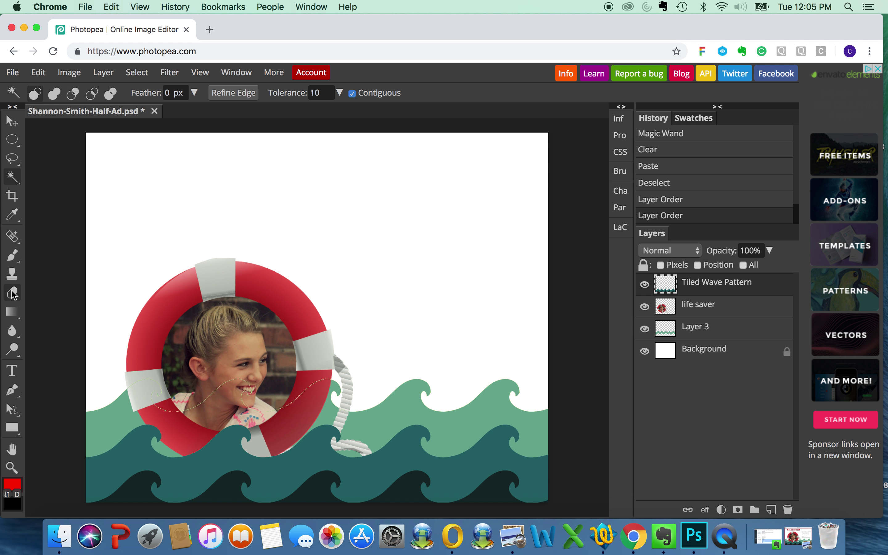
click(13, 293)
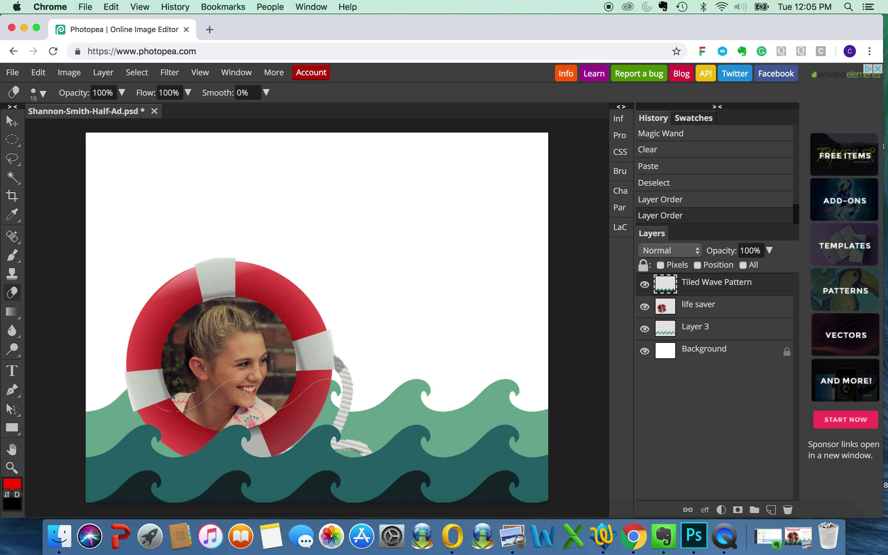
key(super+plus)
key(super+plus)
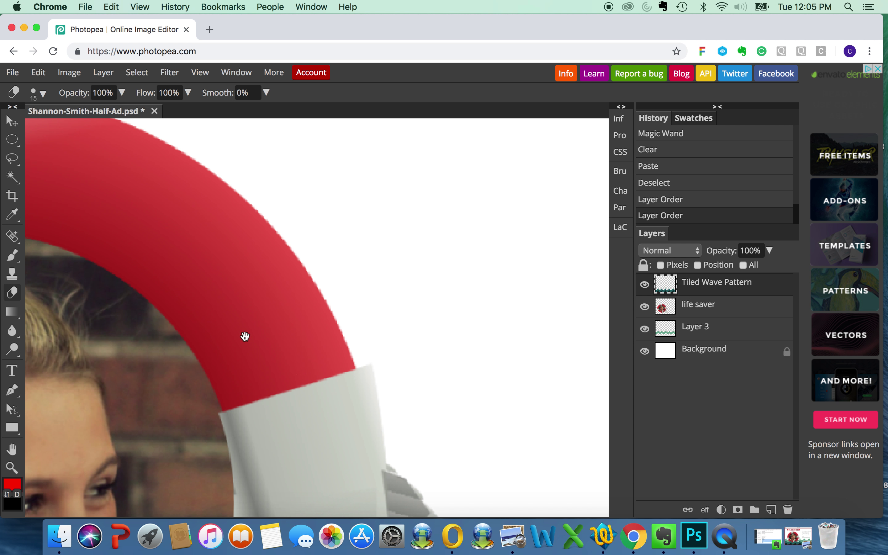
drag(327, 367, 469, 205)
drag(190, 343, 468, 286)
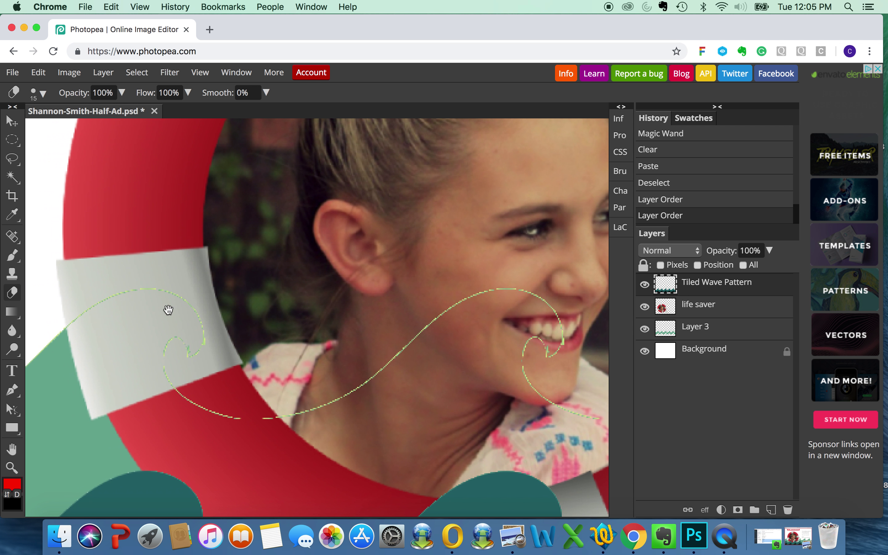
drag(197, 312, 188, 356)
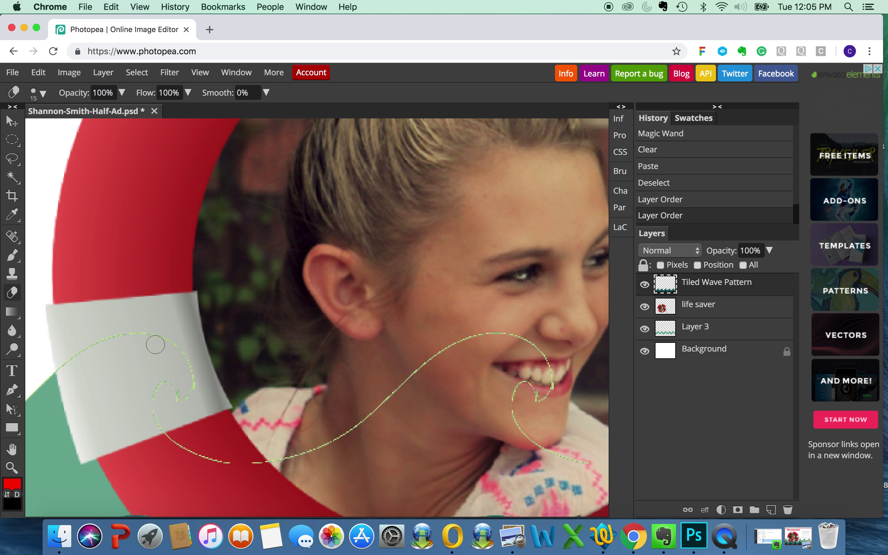
mouse_move(76, 352)
mouse_down()
mouse_move(115, 338)
mouse_move(174, 343)
mouse_move(194, 373)
mouse_move(155, 387)
mouse_move(154, 410)
mouse_move(200, 458)
mouse_move(178, 448)
mouse_move(228, 444)
mouse_up()
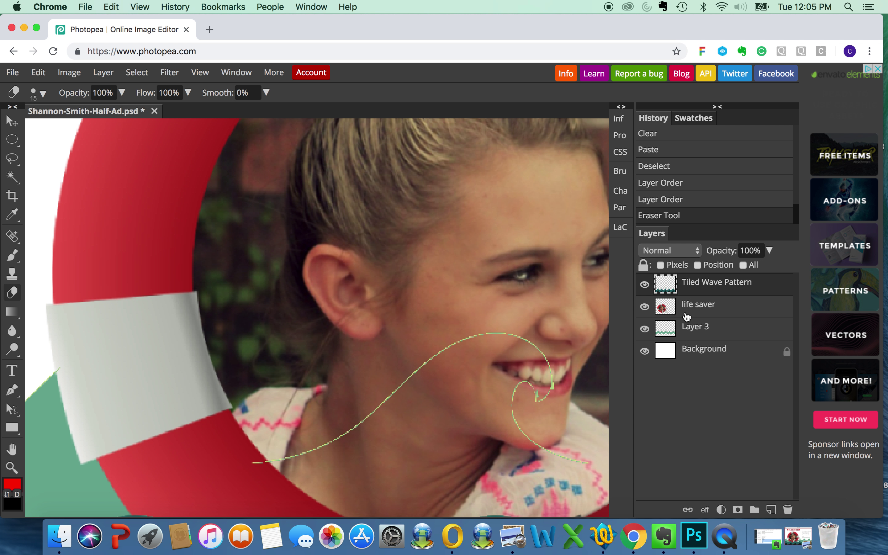
- Rename Layer 3 as light-wave
click(700, 332)
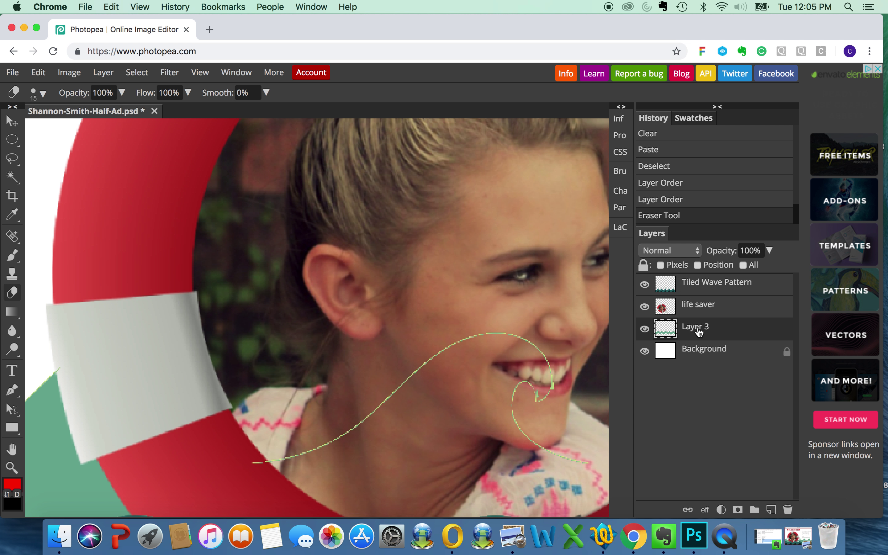
double_click(699, 327)
key(BackSpace)
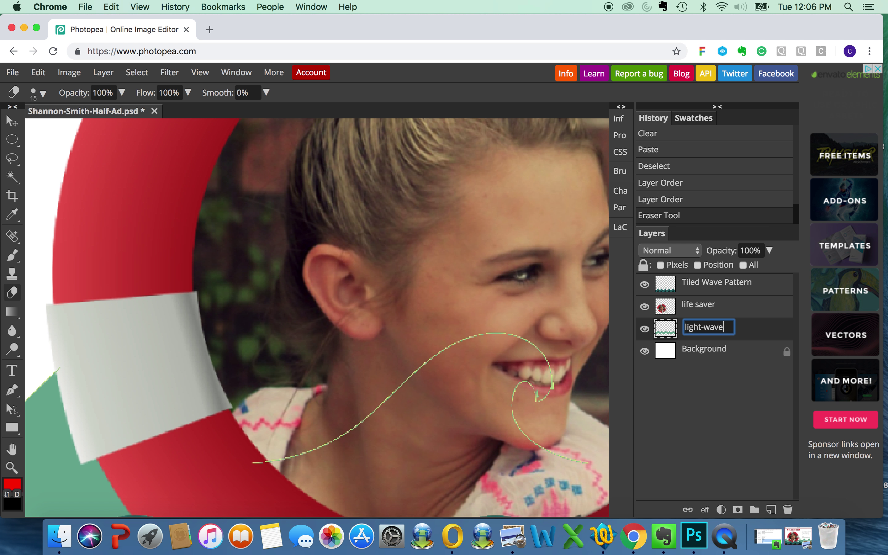
text(light-wave)
key(Return)
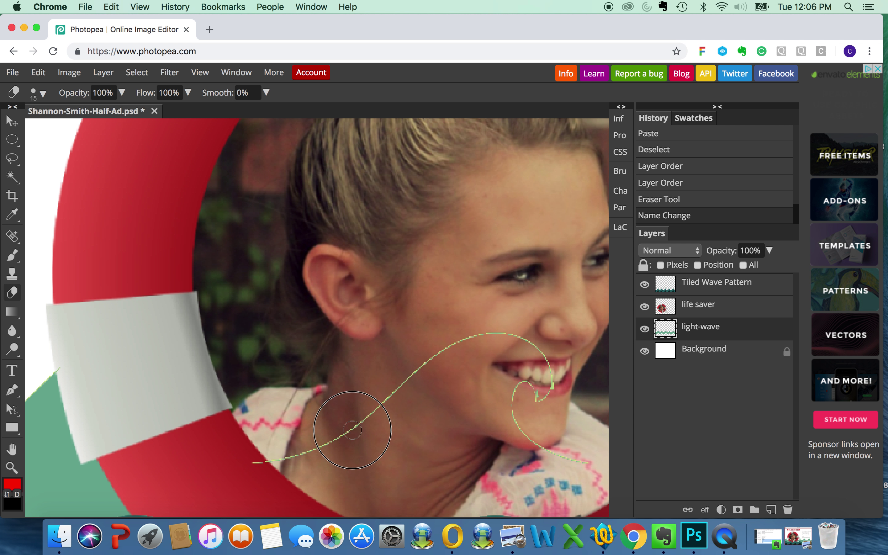
- Erase the leftover wave outline across the portrait, the ring's right side and the rope on the Tiled Wave Pattern layer
drag(258, 456, 272, 467)
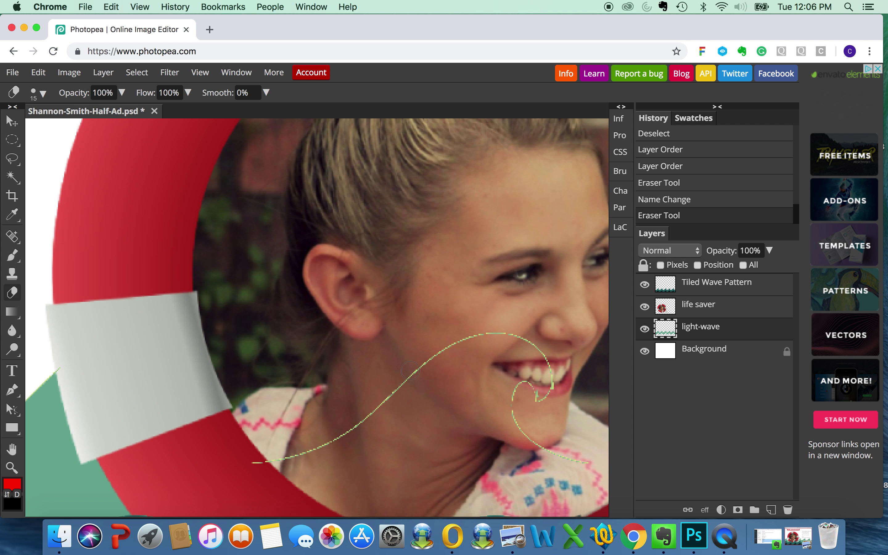
click(720, 286)
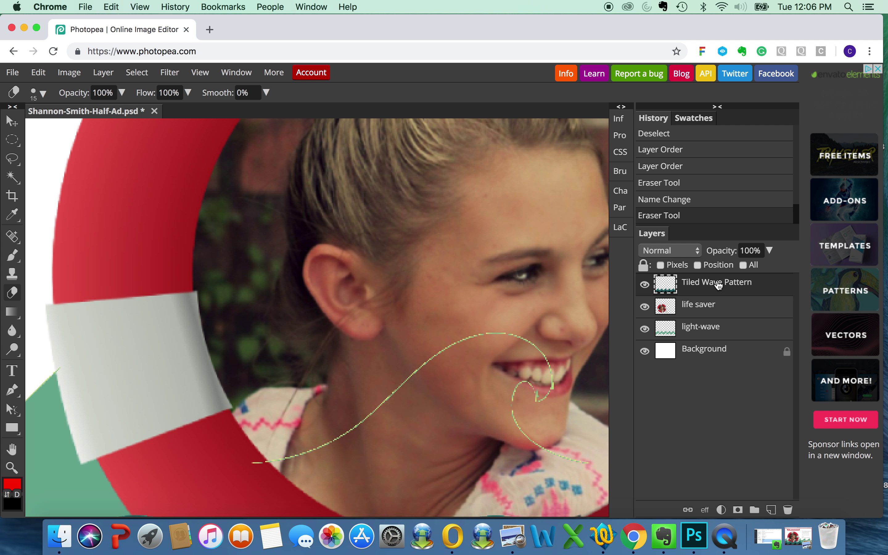
mouse_move(235, 473)
mouse_down()
mouse_move(342, 432)
mouse_move(464, 351)
mouse_move(508, 343)
mouse_move(538, 357)
mouse_up()
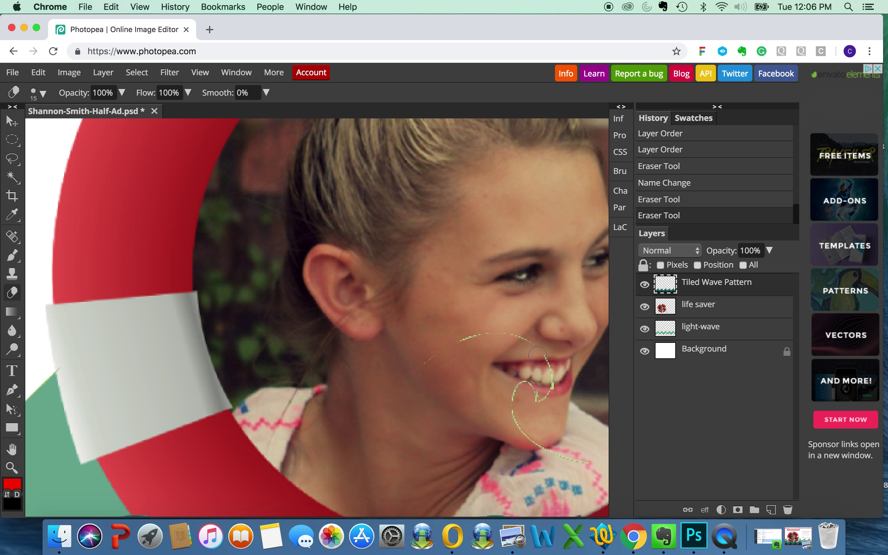
key(super+minus)
key(super+minus)
mouse_move(371, 342)
mouse_down()
mouse_move(408, 326)
mouse_move(433, 337)
mouse_move(433, 353)
mouse_move(419, 355)
mouse_move(417, 367)
mouse_move(428, 383)
mouse_move(460, 384)
mouse_move(446, 387)
mouse_move(480, 388)
mouse_move(508, 373)
mouse_move(549, 348)
mouse_move(572, 317)
mouse_move(544, 347)
mouse_up()
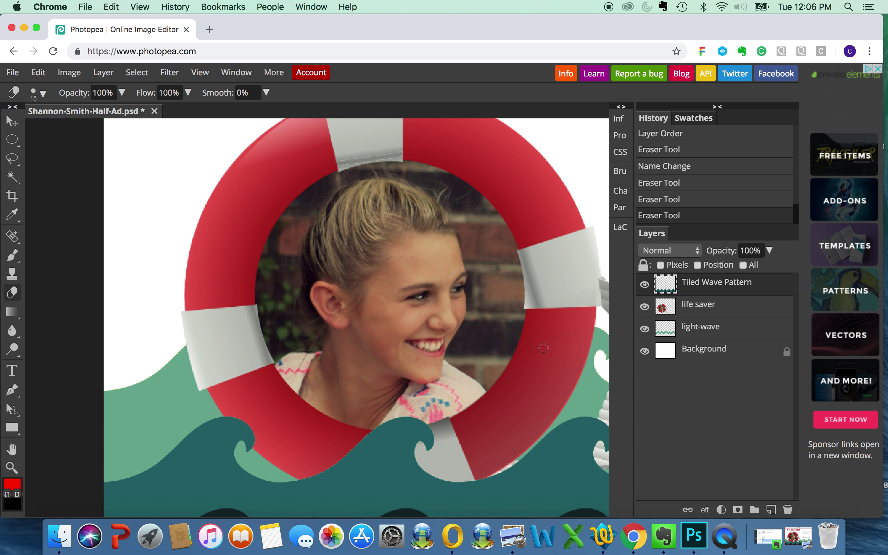
scroll(551, 355, right, 5)
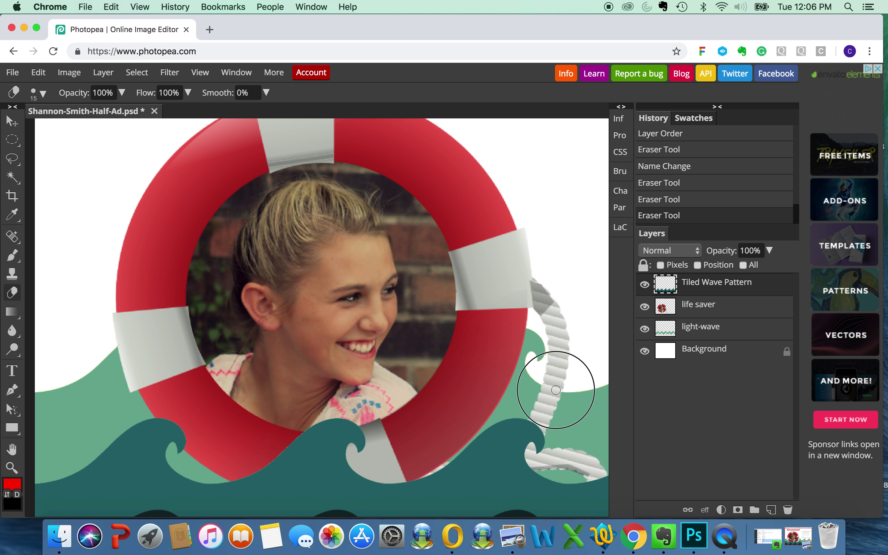
click(555, 387)
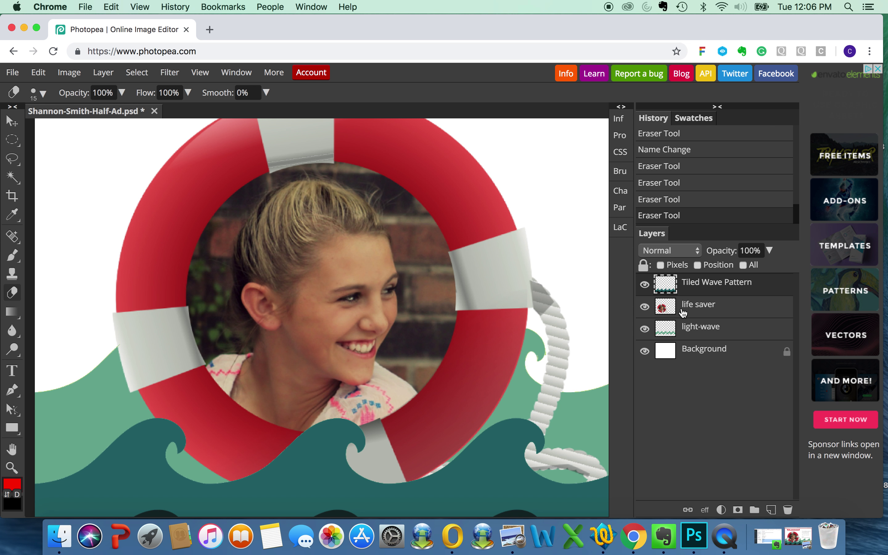
right_click(12, 350)
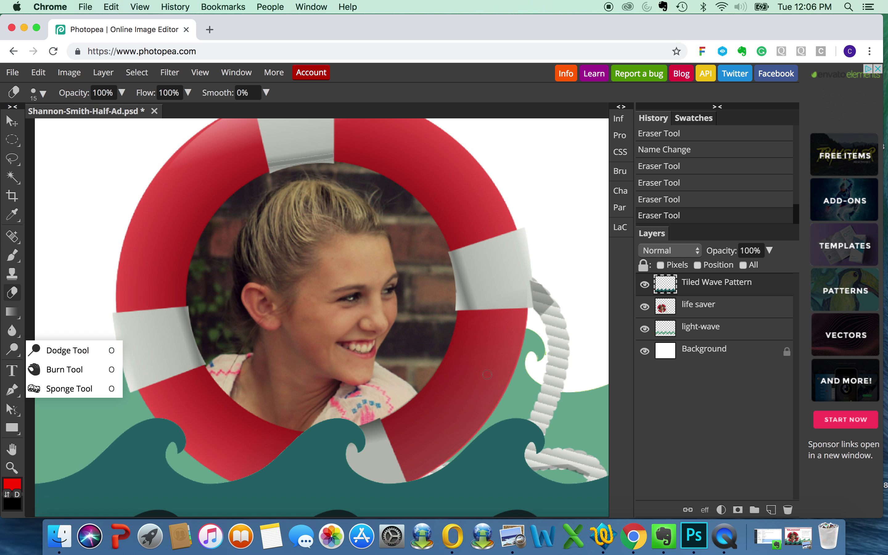
scroll(529, 390, right, 8)
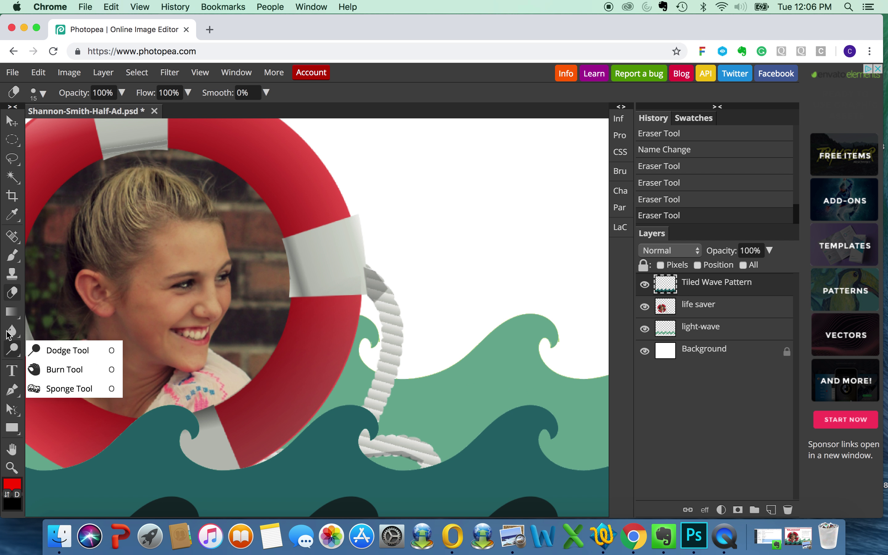
right_click(12, 312)
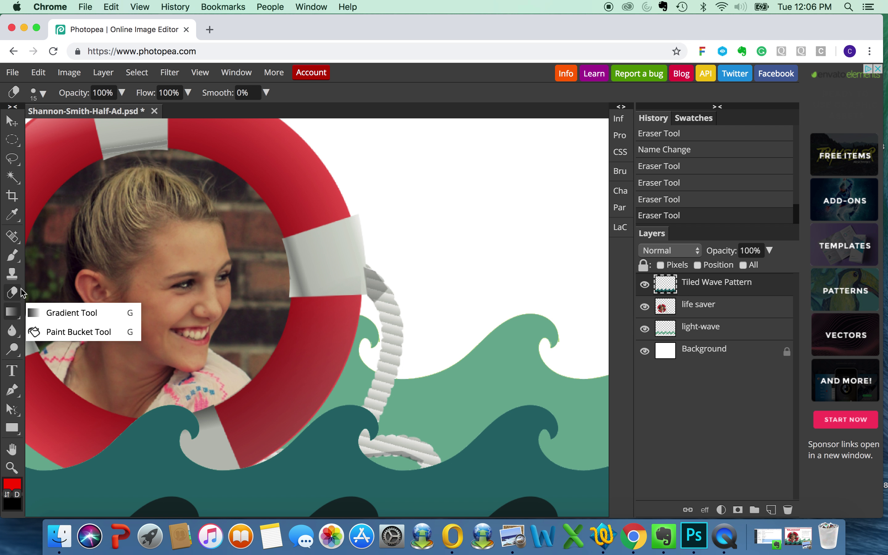
- Erase the yellow-green fringe at the tip of the light wave crest beside the rope on the Tiled Wave Pattern layer
click(12, 467)
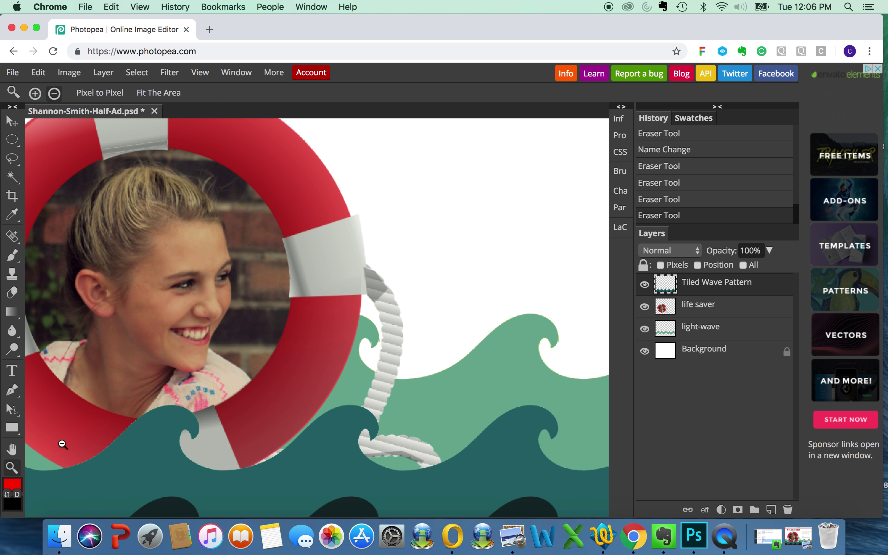
click(376, 343)
click(390, 359)
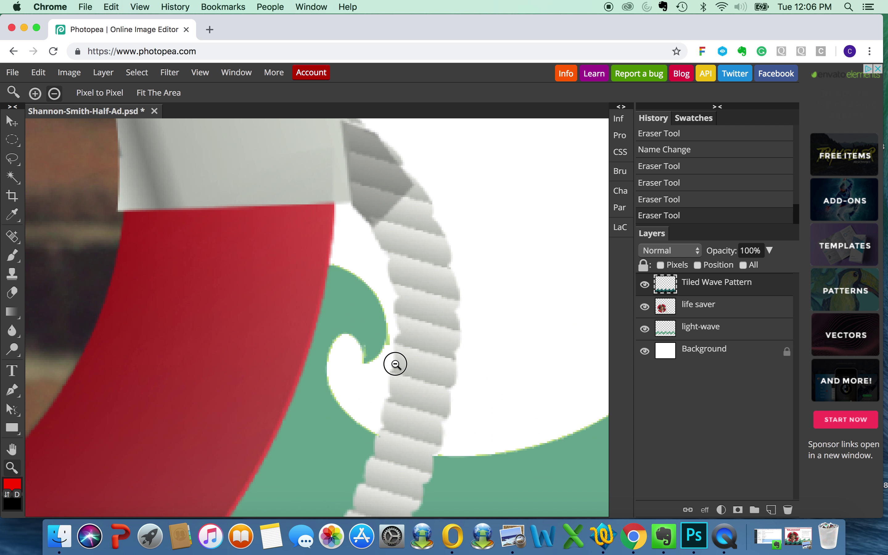
click(403, 377)
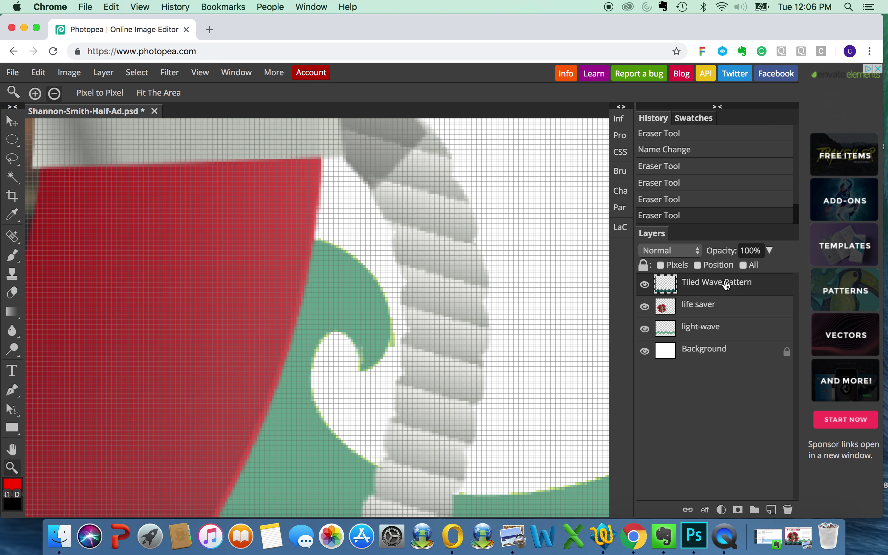
click(12, 293)
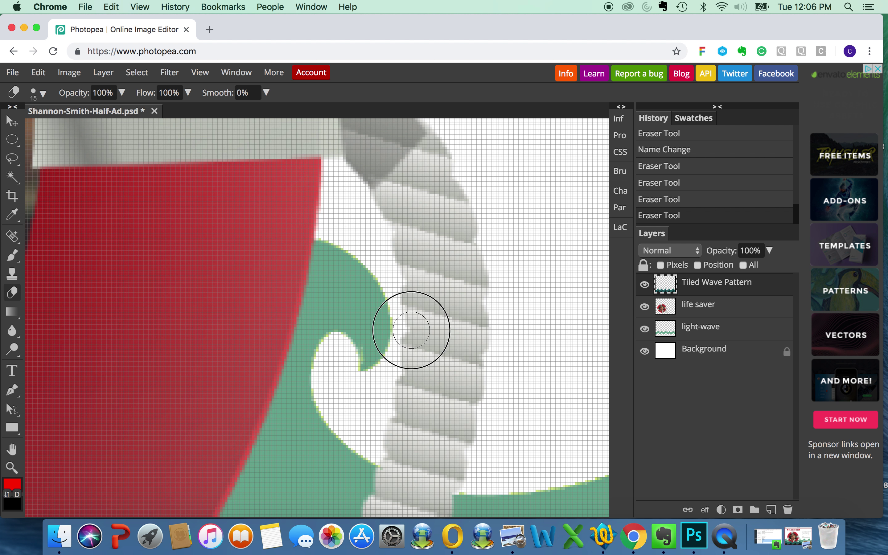
mouse_move(410, 312)
mouse_down()
mouse_move(408, 341)
mouse_move(450, 377)
mouse_up()
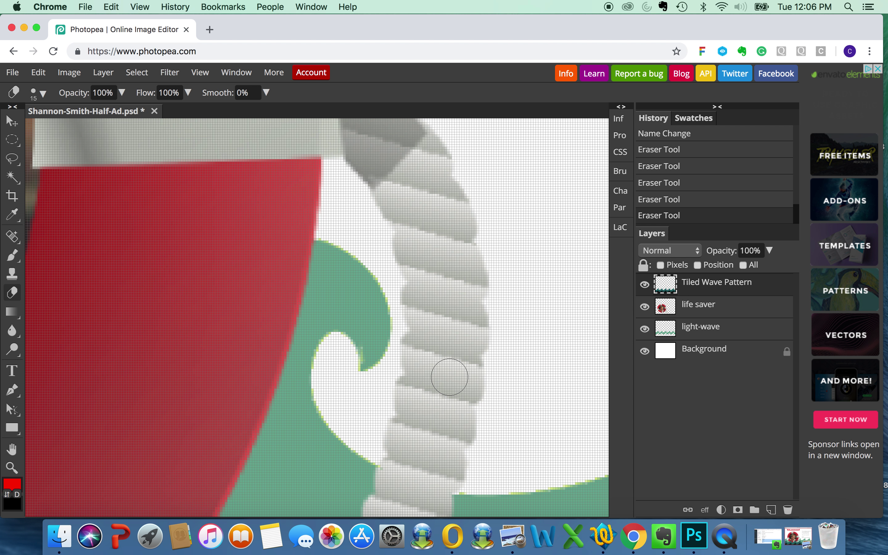
- Erase the yellow-green specks at the tips of the two light wave crests beyond the rope, keeping Tiled Wave Pattern active
key(space)
mouse_move(525, 380)
mouse_down()
mouse_move(345, 386)
mouse_move(196, 370)
mouse_up()
drag(441, 383, 148, 403)
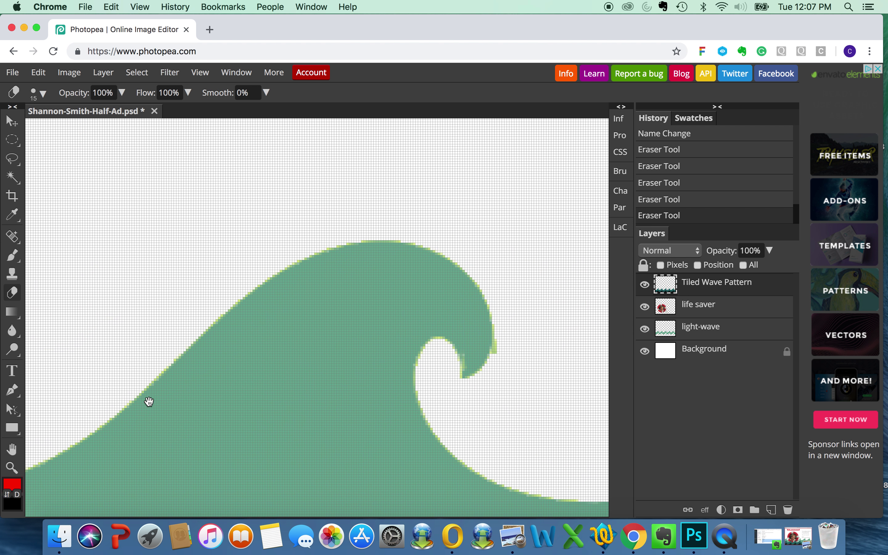
drag(428, 349, 326, 346)
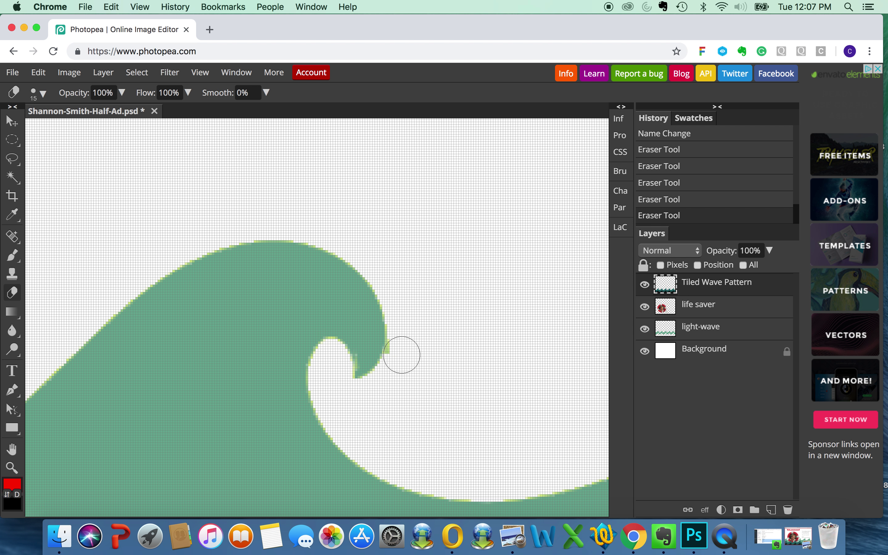
drag(403, 355, 408, 330)
key(space)
drag(463, 343, 73, 339)
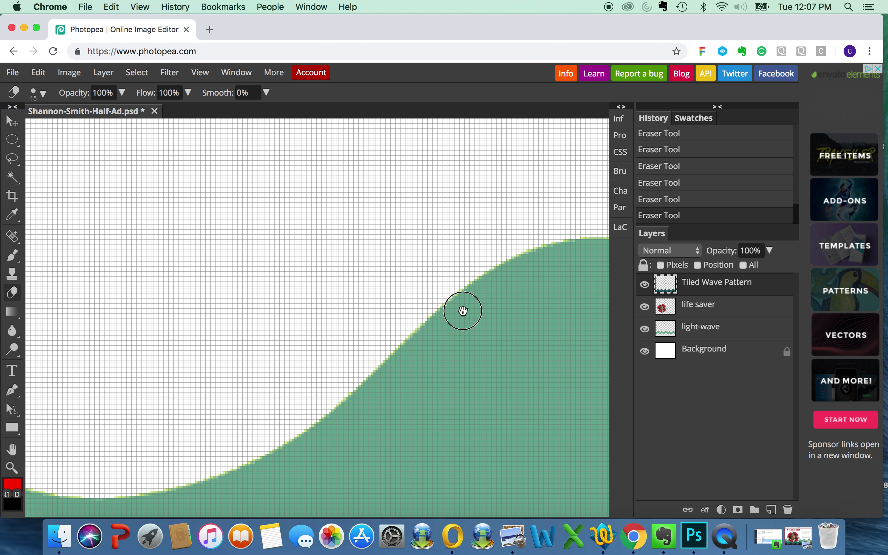
drag(461, 311, 58, 313)
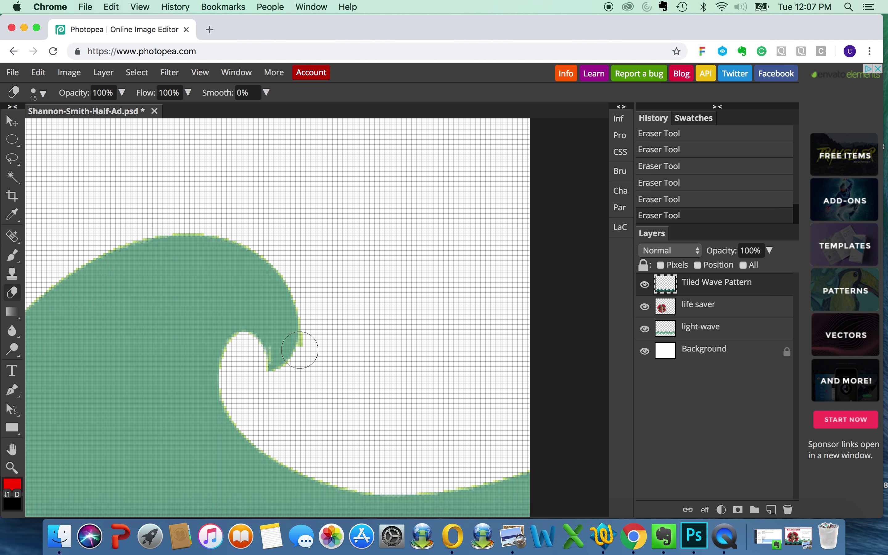
mouse_move(317, 348)
mouse_down()
mouse_move(316, 297)
mouse_move(329, 353)
mouse_up()
key(super+0)
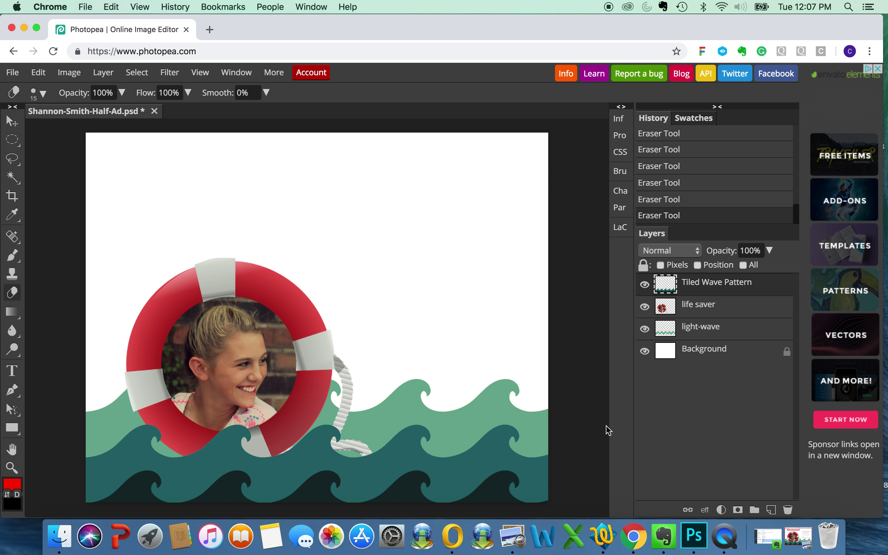
- Try placing the life saver layer over the right half of the waves
click(697, 307)
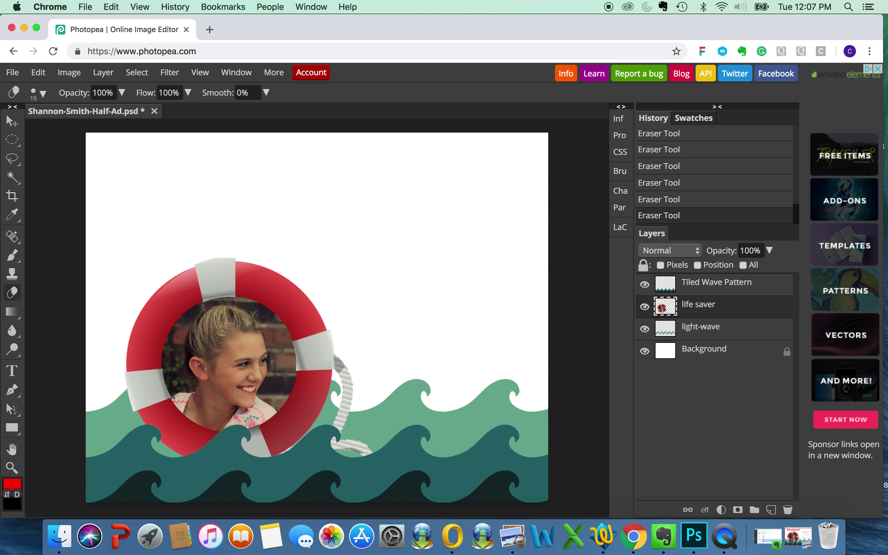
click(12, 121)
mouse_move(225, 266)
mouse_down()
mouse_move(337, 278)
mouse_move(405, 264)
mouse_move(418, 271)
mouse_up()
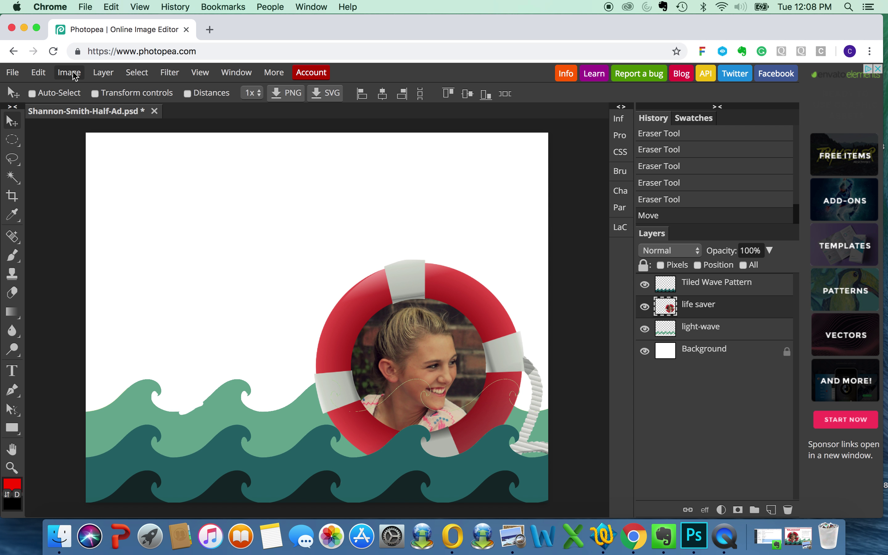
- Try flipping the life saver layer vertically, undo that, and flip it horizontally
click(39, 72)
mouse_move(110, 314)
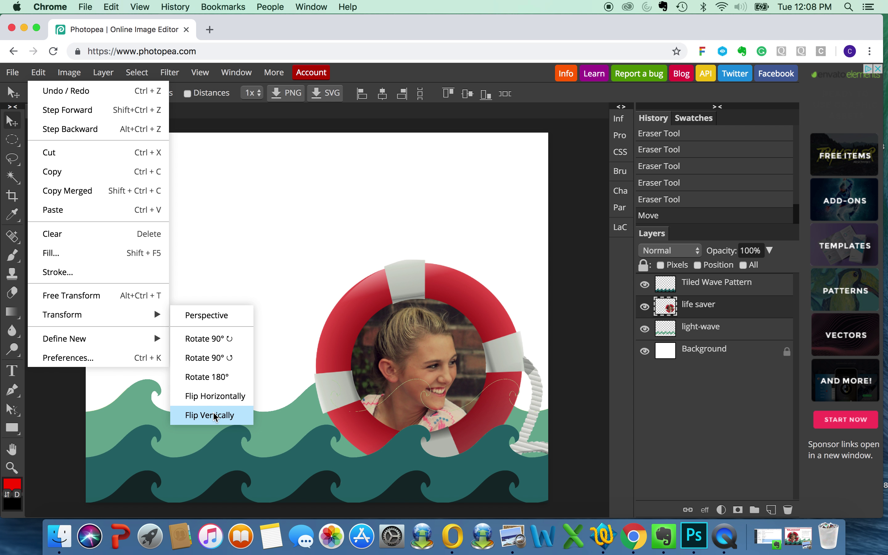
click(215, 416)
key(ctrl+z)
click(38, 73)
mouse_move(122, 313)
click(214, 393)
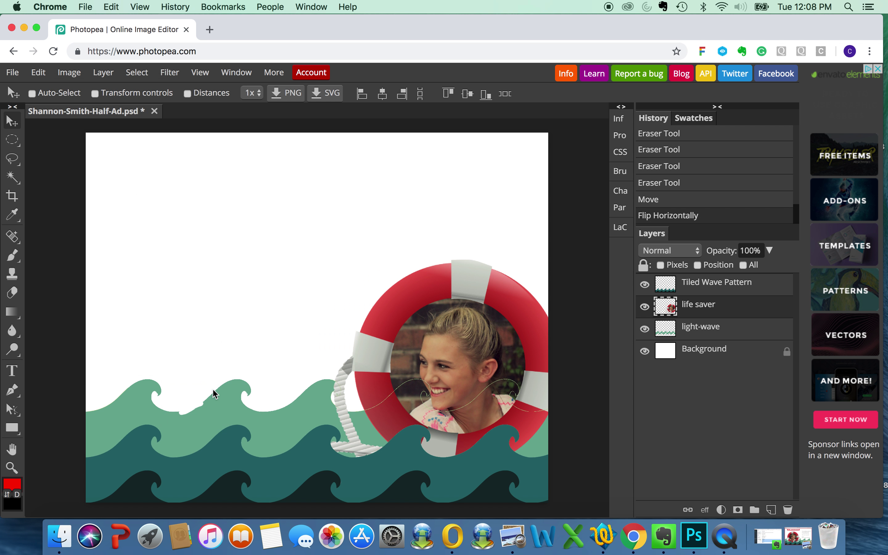
- Shift the flipped life saver slightly up and left, and undo both moves and the horizontal flip
drag(471, 279, 456, 270)
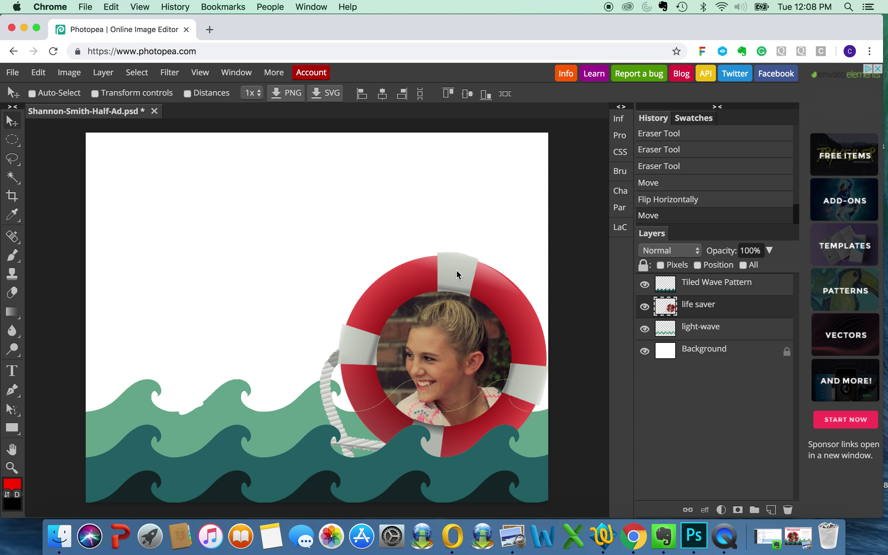
key(super+z)
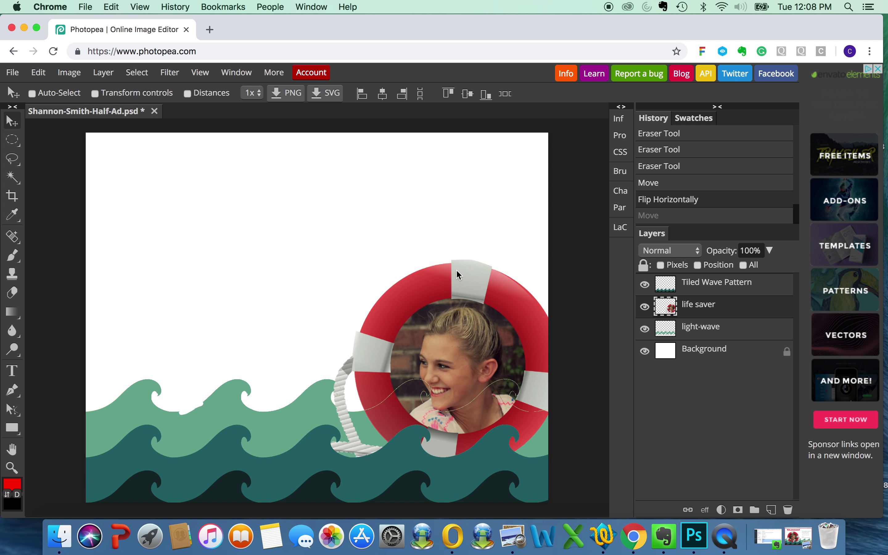
key(super+z)
key(super+z)
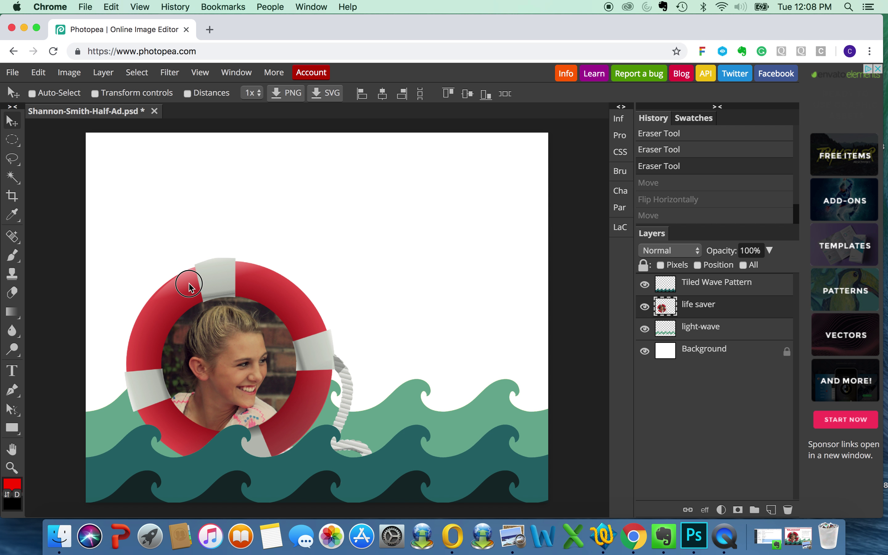
- Move the life saver layer slightly up and right, undo the move, and redo it
mouse_move(189, 284)
mouse_down()
mouse_move(214, 259)
mouse_move(192, 280)
mouse_up()
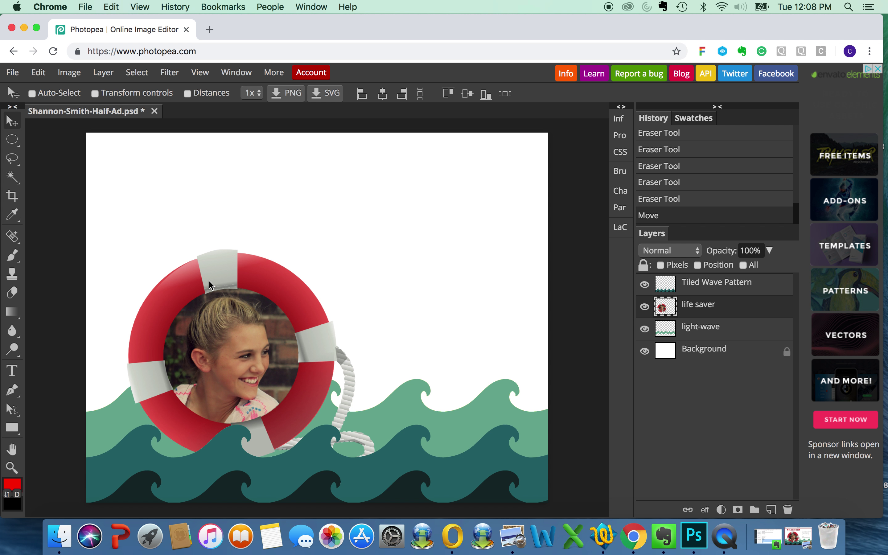
key(super+z)
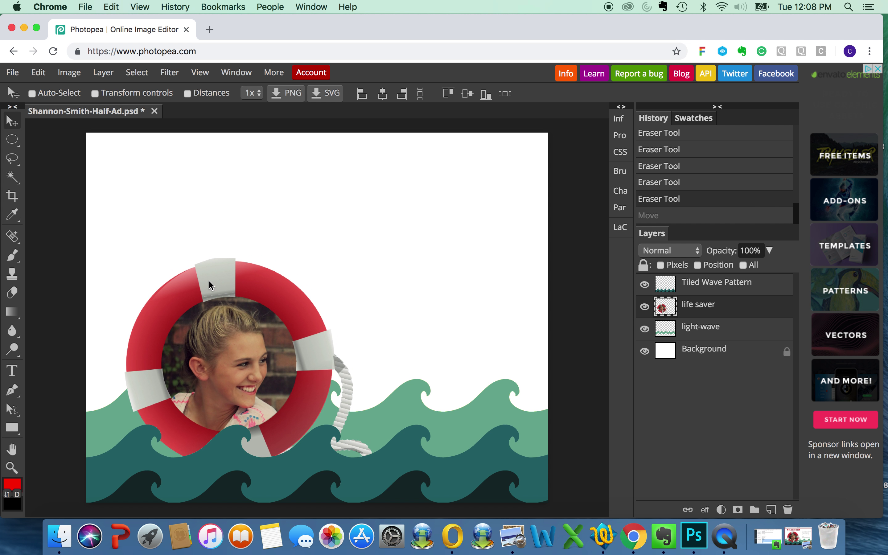
key(super+shift+z)
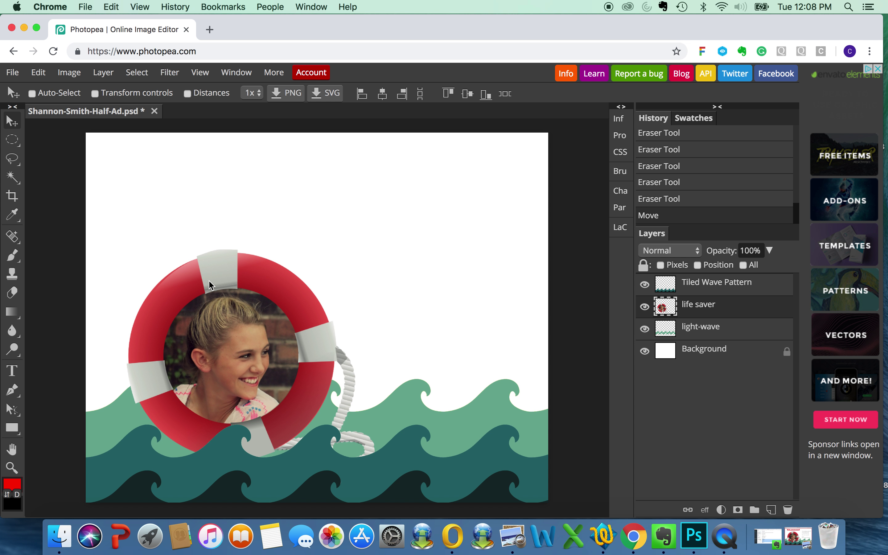
- Toggle the life saver's last move off and on, and step back through it and the last two eraser strokes
key(super+z)
key(super+z)
key(super+z)
key(super+z)
key(super+alt+z)
key(super+alt+z)
key(super+alt+z)
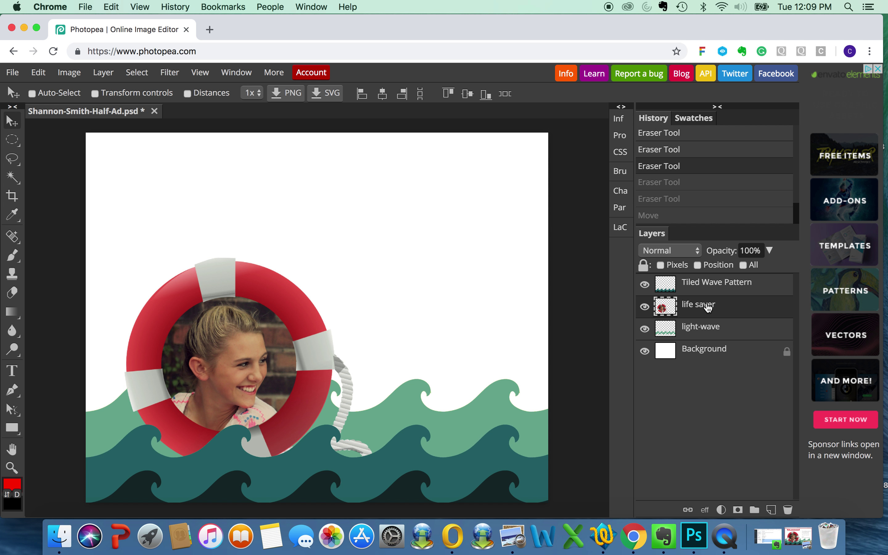
- Try rotating the life saver layer by -16.7° with Free Transform, and discard the rotation
key(alt+super+t)
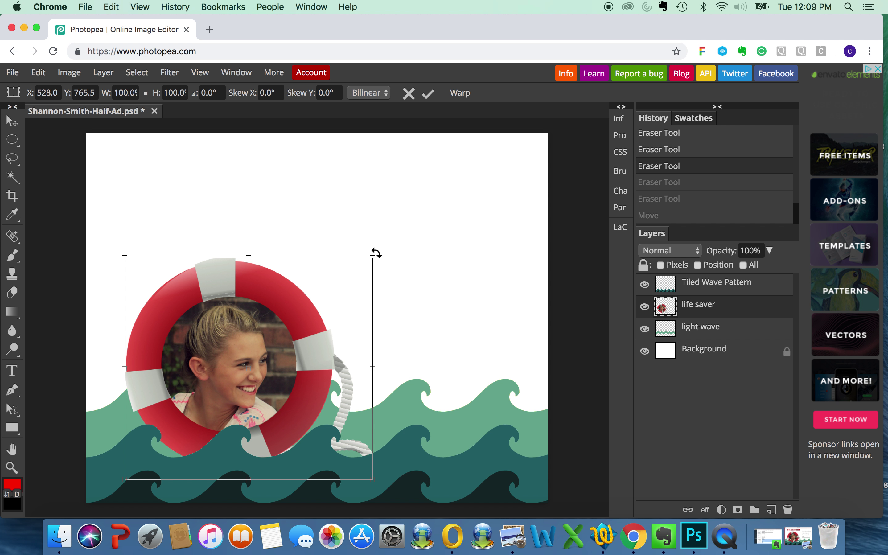
drag(376, 253, 349, 202)
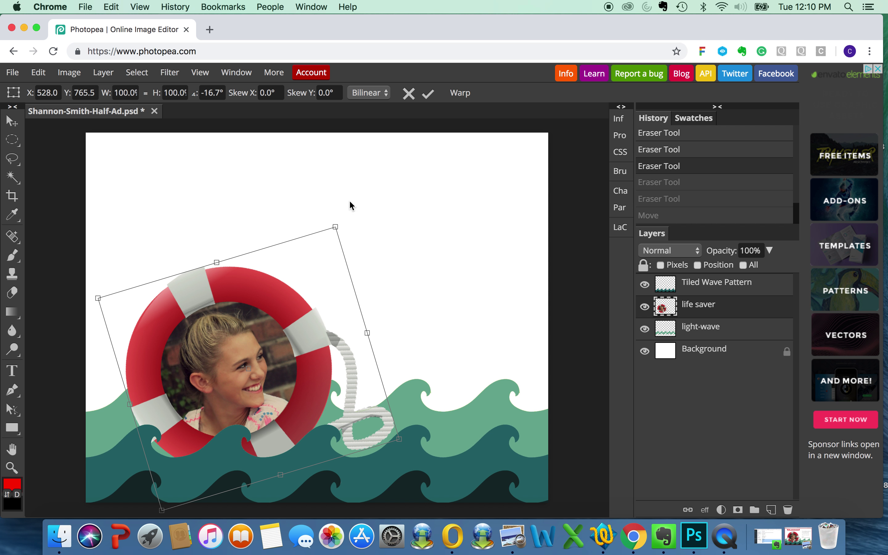
key(Escape)
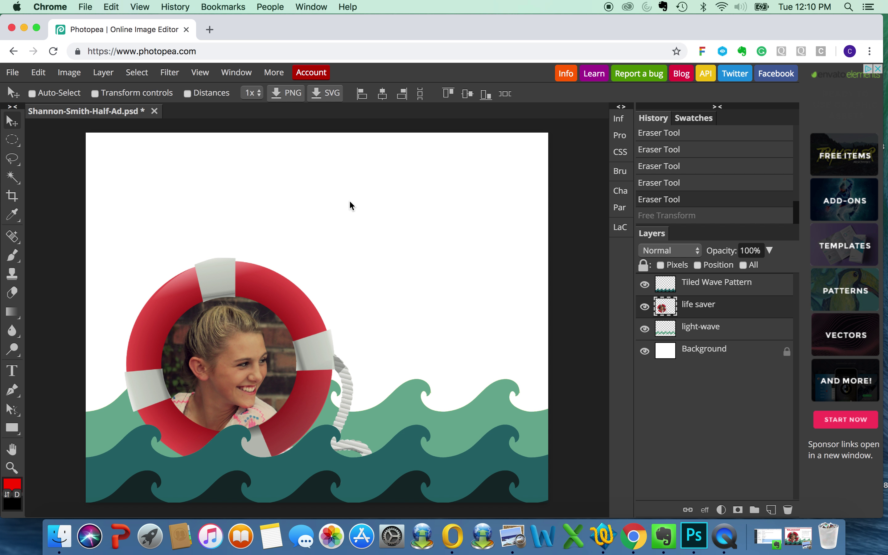